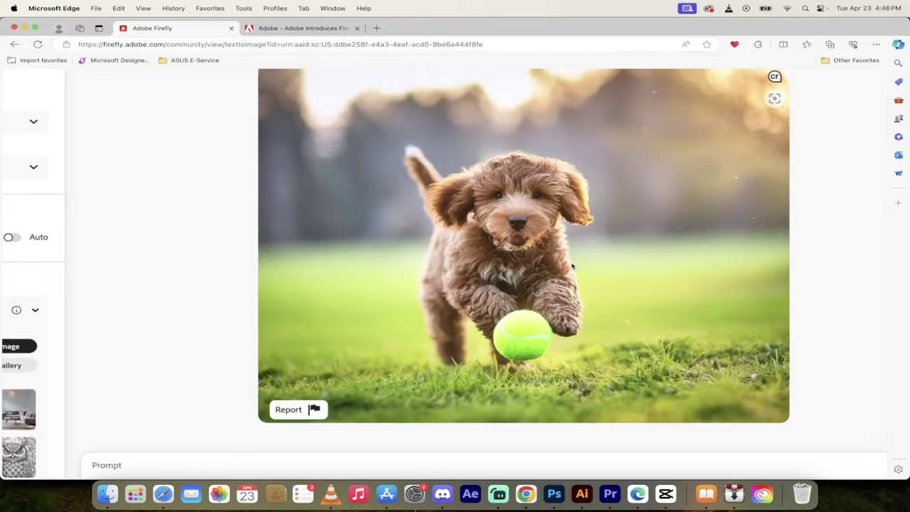
Step: Scroll up the labradoodle puppy's Text to image page
{"action": "scroll", "coordinate": [572, 266], "scroll_direction": "up", "scroll_amount": 1}
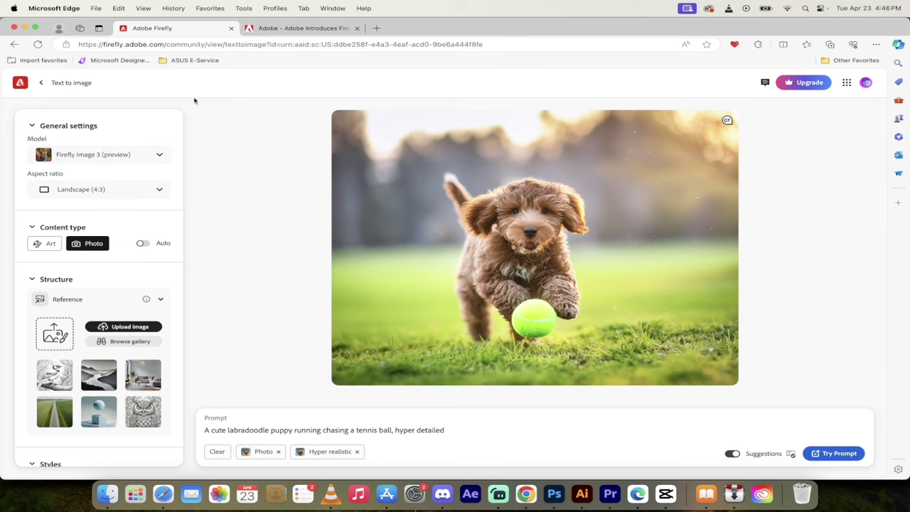
{"action": "left_click", "coordinate": [40, 83]}
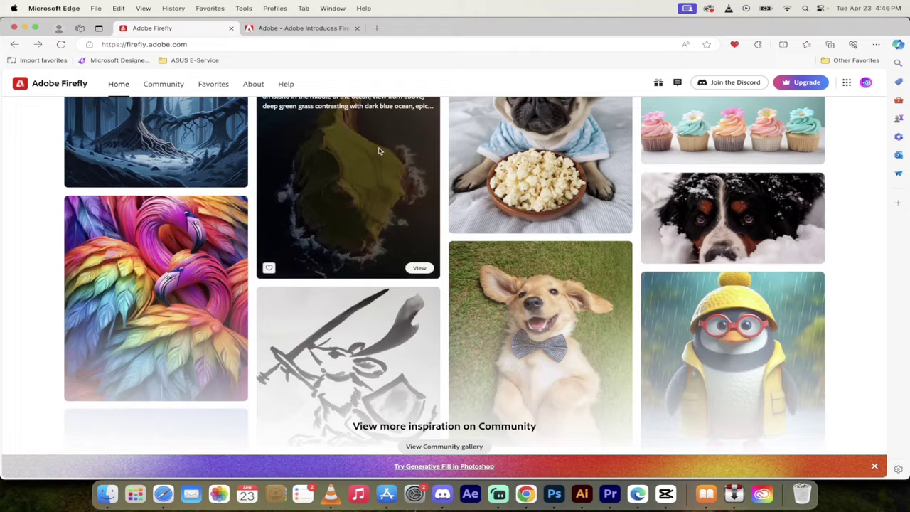
{"action": "scroll", "coordinate": [189, 123], "scroll_direction": "up", "scroll_amount": 15}
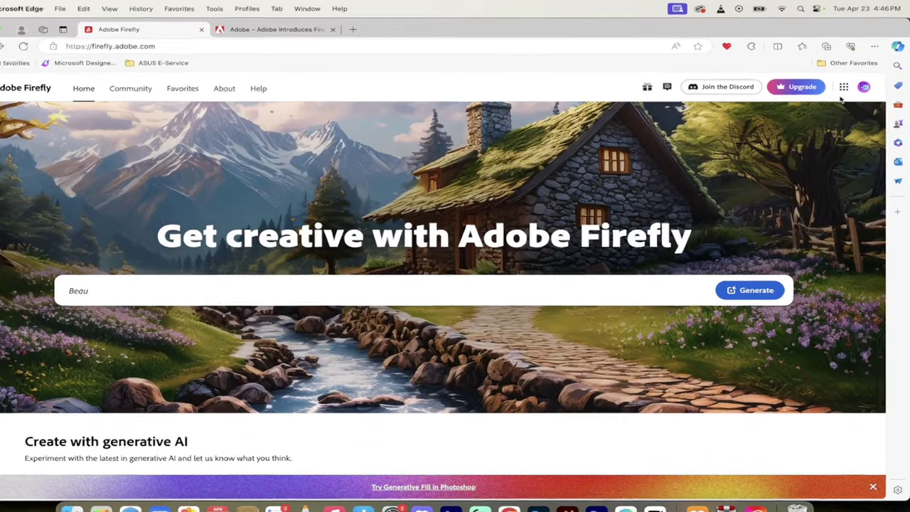
{"action": "left_click", "coordinate": [866, 83]}
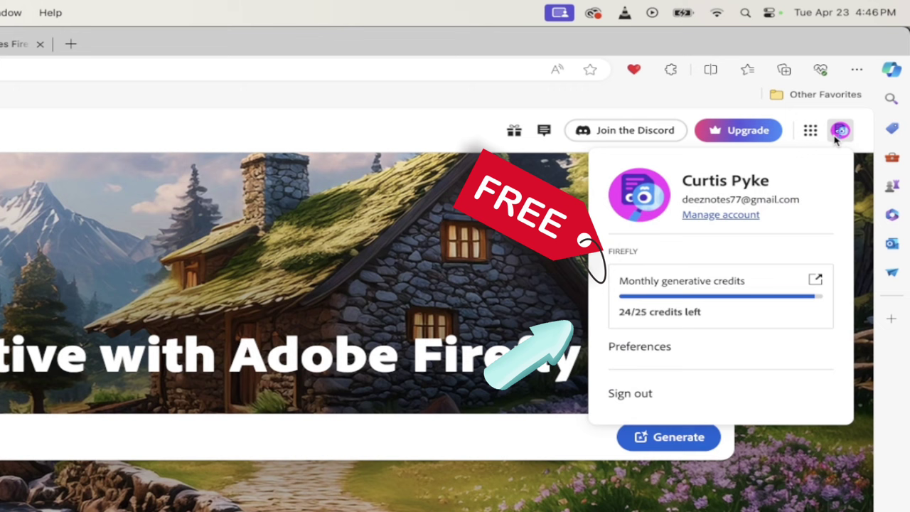
{"action": "double_click", "coordinate": [842, 132]}
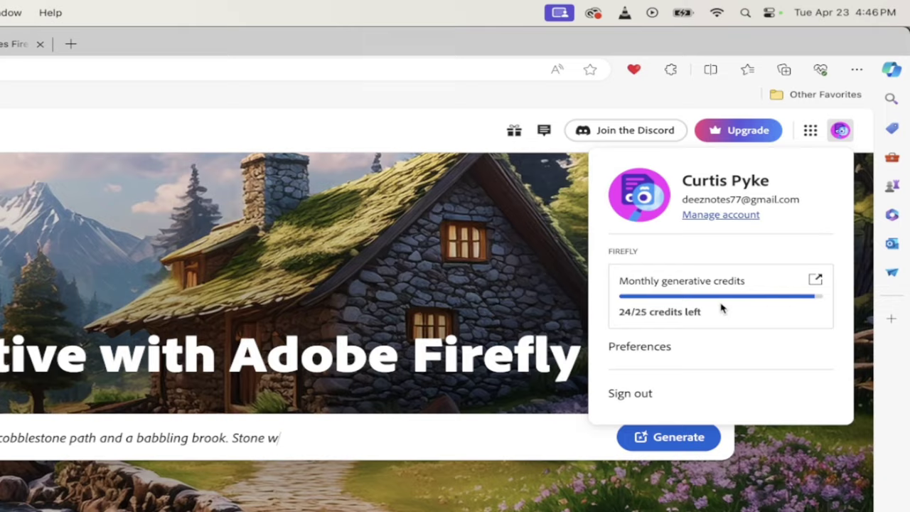
{"action": "left_click", "coordinate": [242, 139]}
{"action": "scroll", "coordinate": [242, 139], "scroll_direction": "down", "scroll_amount": 10}
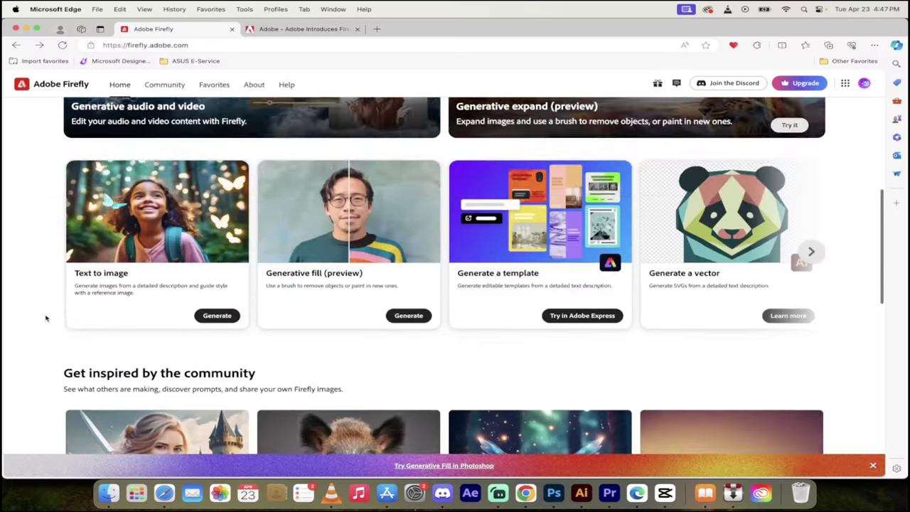
{"action": "scroll", "coordinate": [45, 319], "scroll_direction": "down", "scroll_amount": 3}
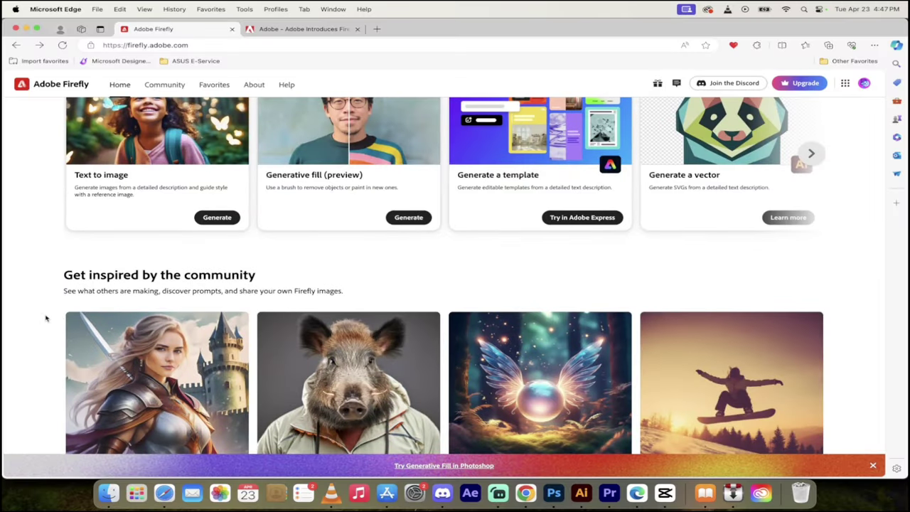
{"action": "scroll", "coordinate": [46, 318], "scroll_direction": "up", "scroll_amount": 1}
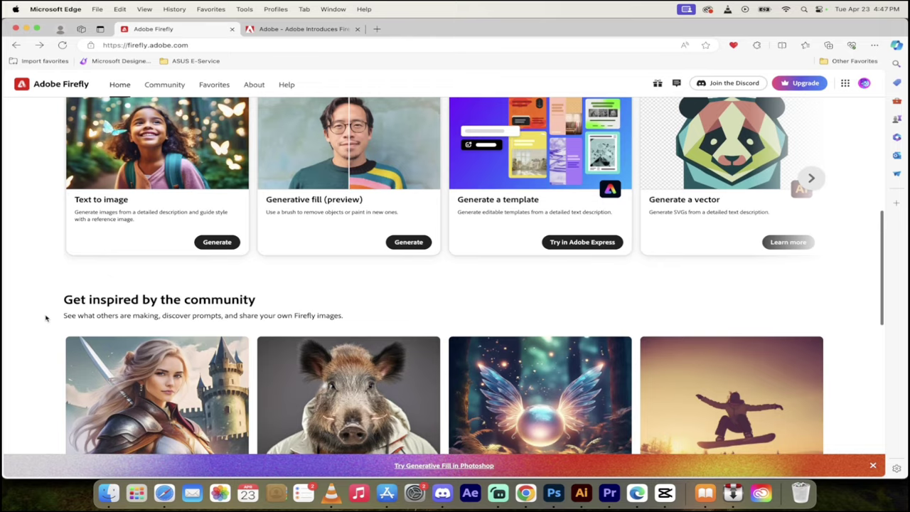
{"action": "scroll", "coordinate": [46, 318], "scroll_direction": "up", "scroll_amount": 5}
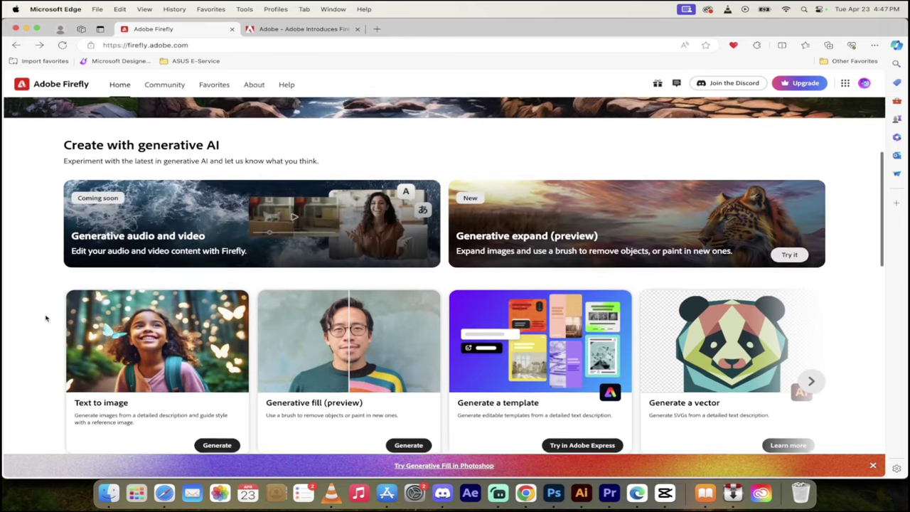
{"action": "scroll", "coordinate": [45, 319], "scroll_direction": "up", "scroll_amount": 7}
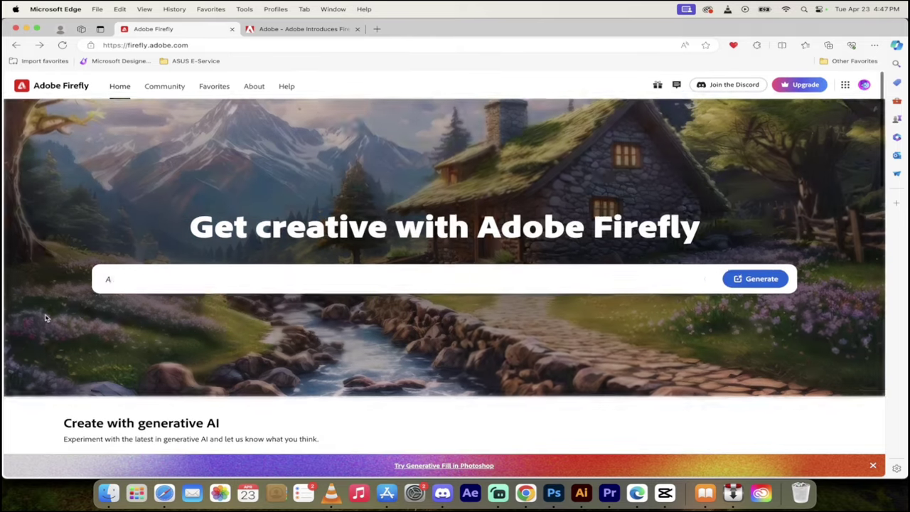
{"action": "scroll", "coordinate": [45, 298], "scroll_direction": "down", "scroll_amount": 2}
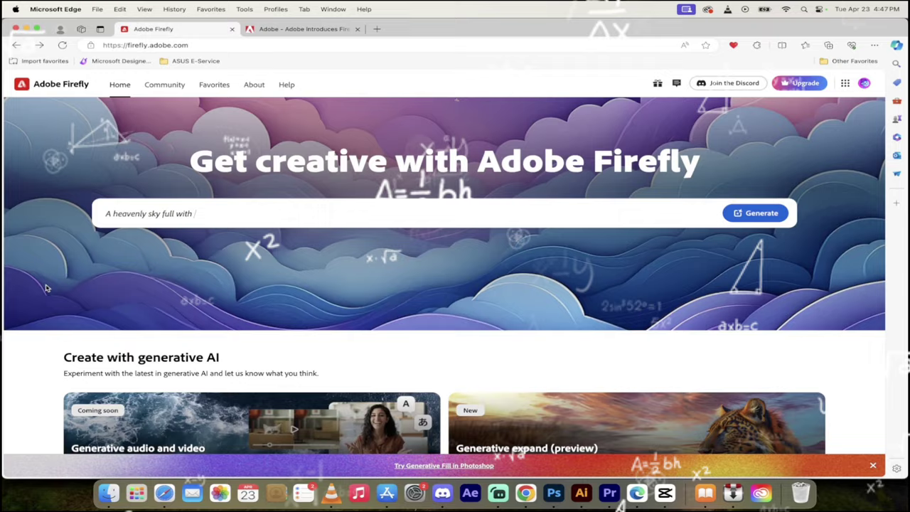
{"action": "scroll", "coordinate": [45, 288], "scroll_direction": "down", "scroll_amount": 7}
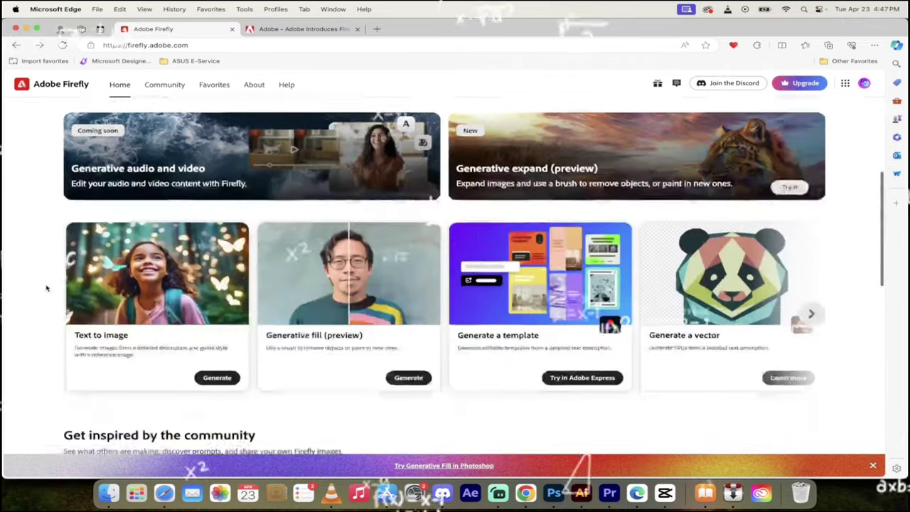
{"action": "scroll", "coordinate": [46, 288], "scroll_direction": "down", "scroll_amount": 2}
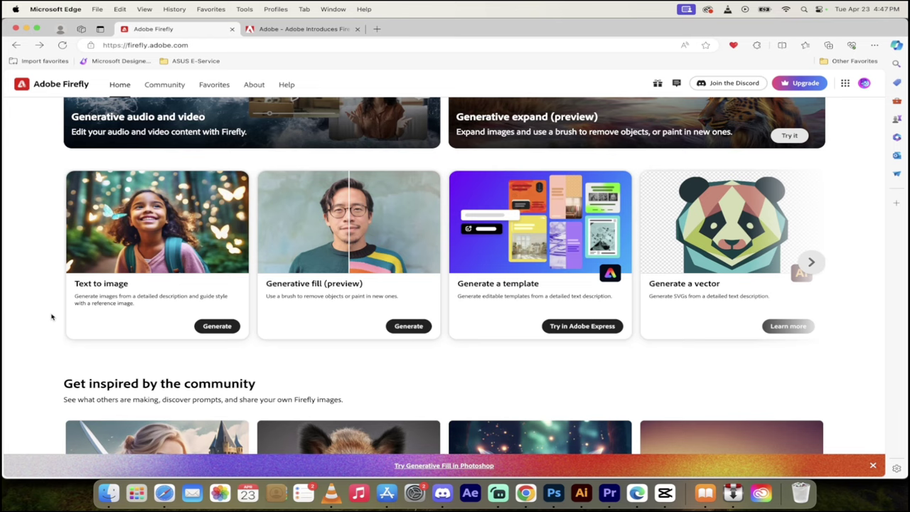
Step: Generate an image from the sample alien planet landscape prompt in Text to image
{"action": "left_click", "coordinate": [217, 326]}
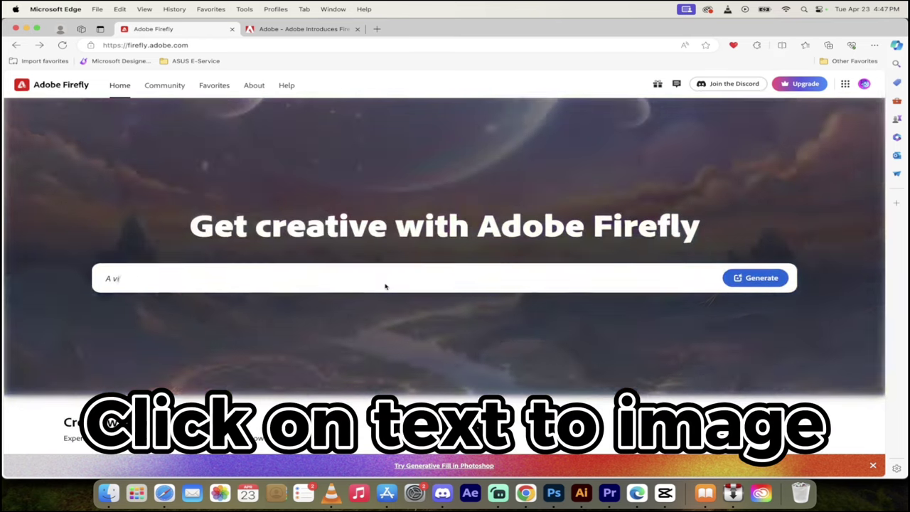
{"action": "left_click", "coordinate": [386, 284]}
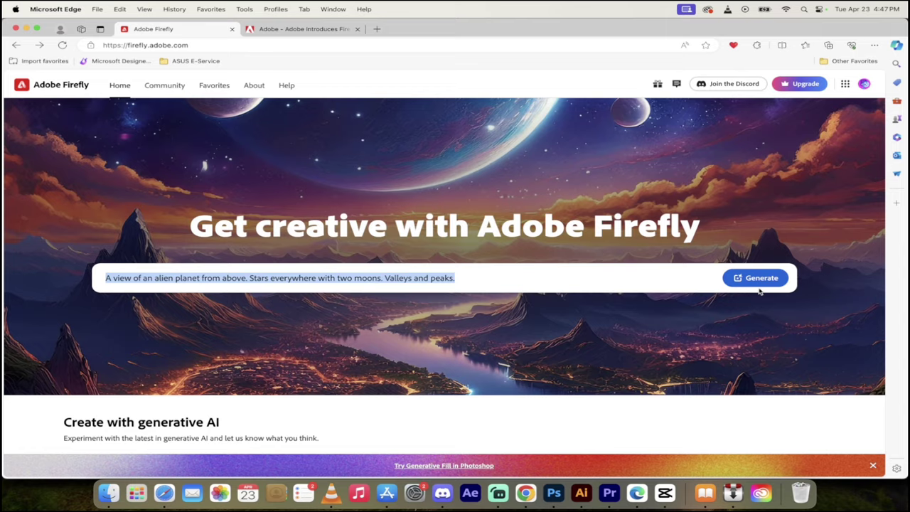
{"action": "left_click", "coordinate": [757, 283]}
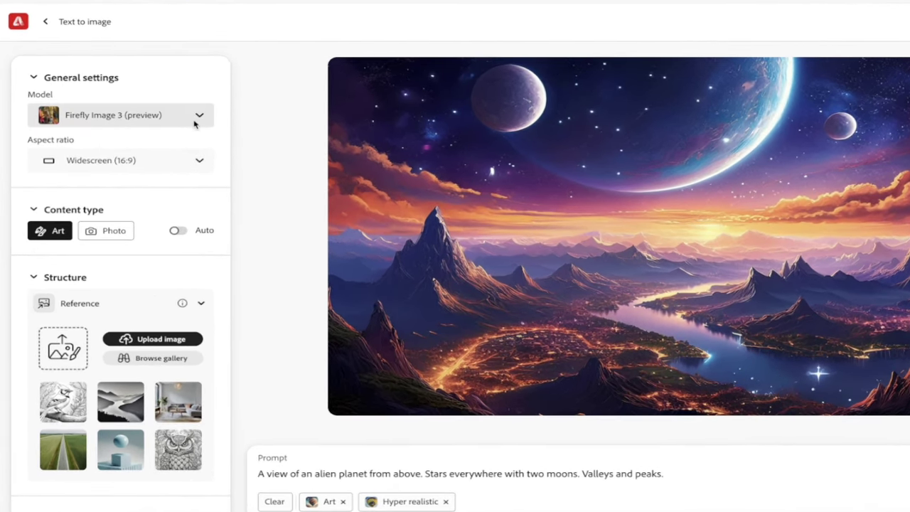
{"action": "left_click", "coordinate": [196, 124]}
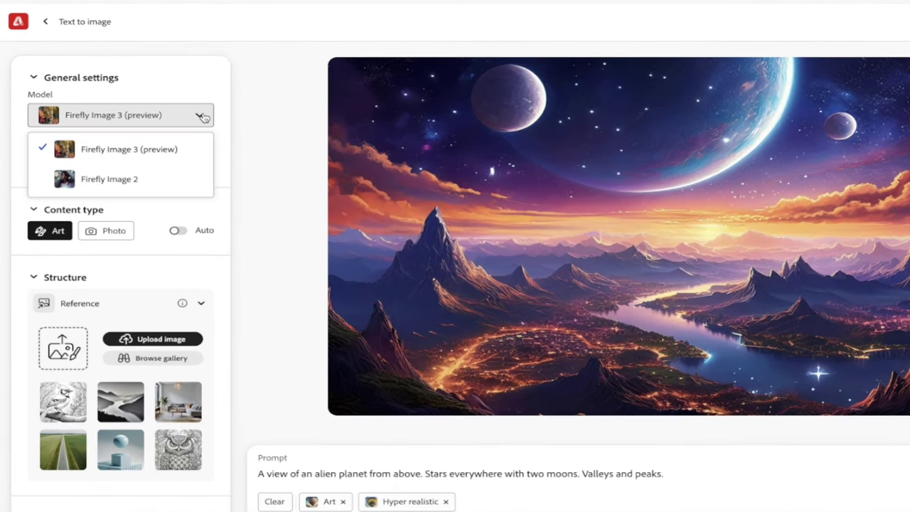
{"action": "left_click", "coordinate": [143, 151]}
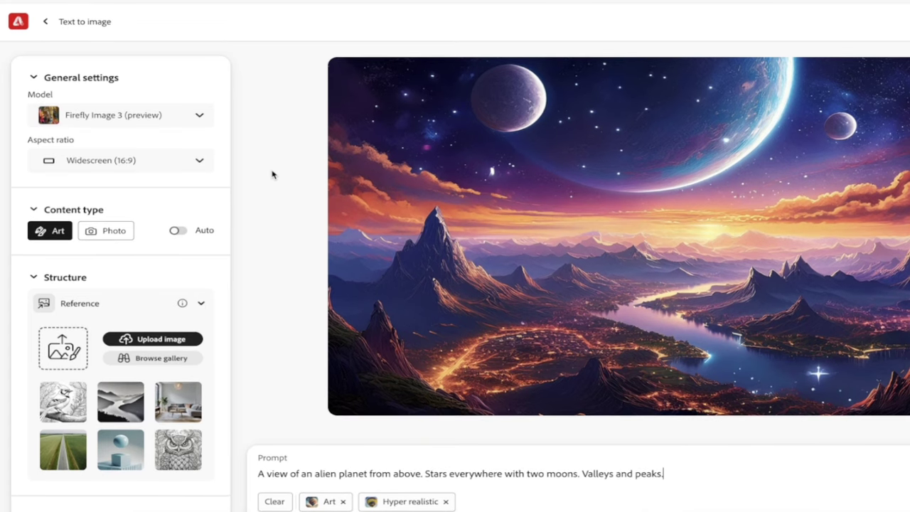
{"action": "left_click", "coordinate": [180, 160]}
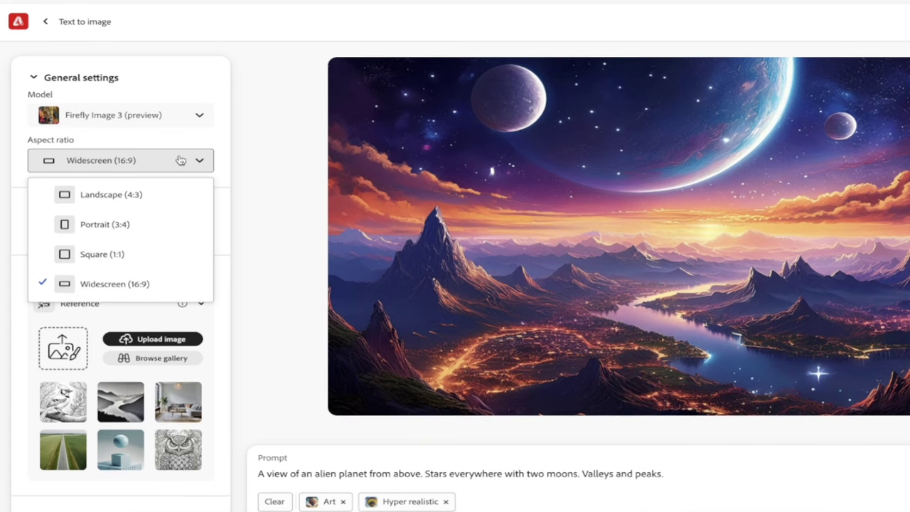
{"action": "left_click", "coordinate": [130, 285]}
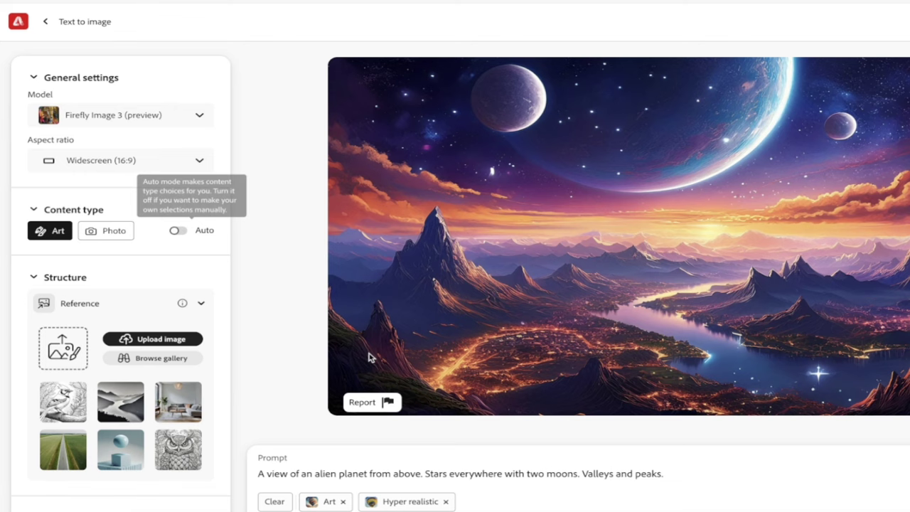
Step: Remove the Art and Hyper realistic chips from the alien planet prompt, then select its text
{"action": "triple_click", "coordinate": [680, 471]}
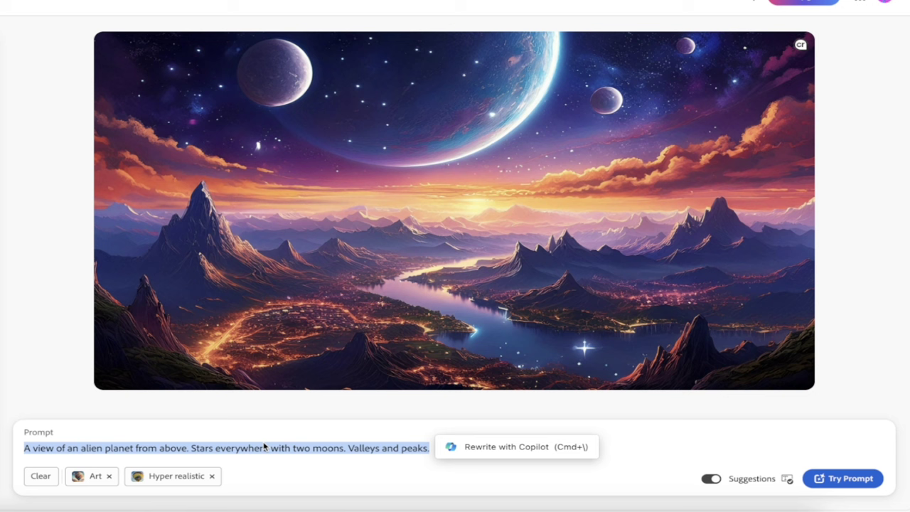
{"action": "left_click", "coordinate": [332, 450]}
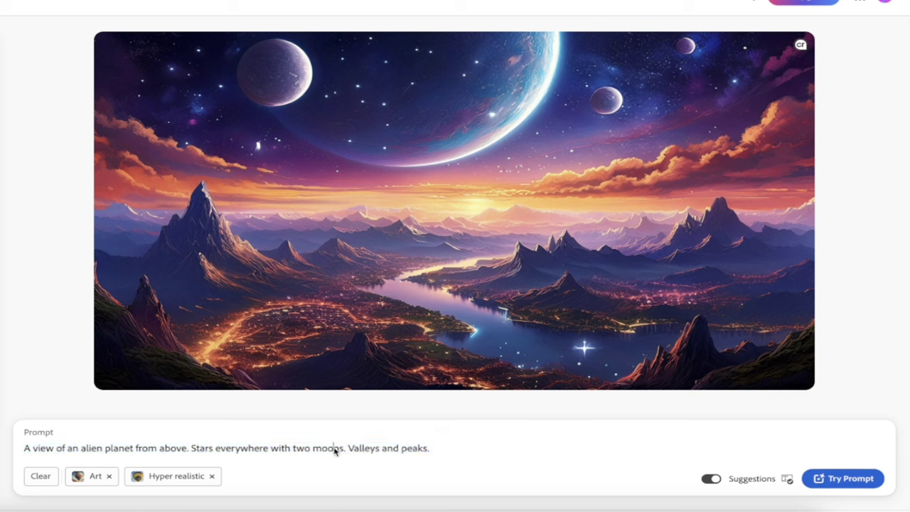
{"action": "left_click", "coordinate": [110, 476]}
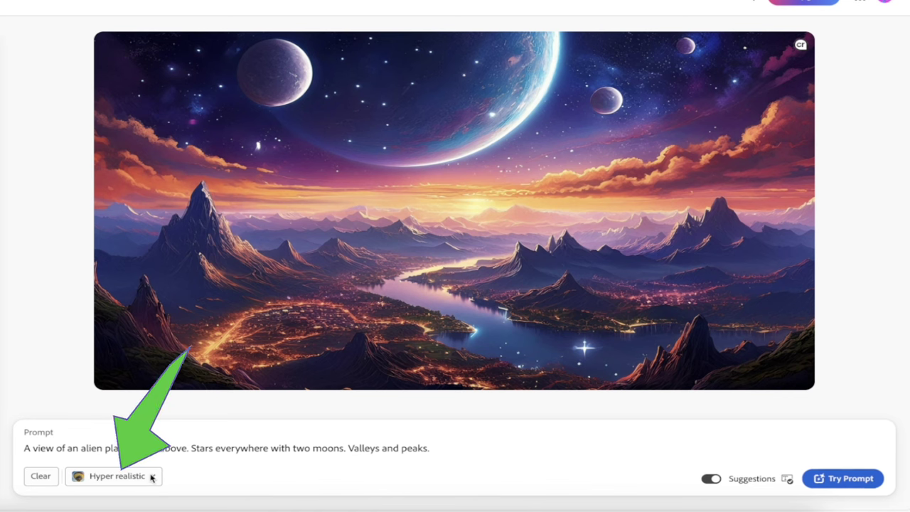
{"action": "left_click", "coordinate": [153, 477]}
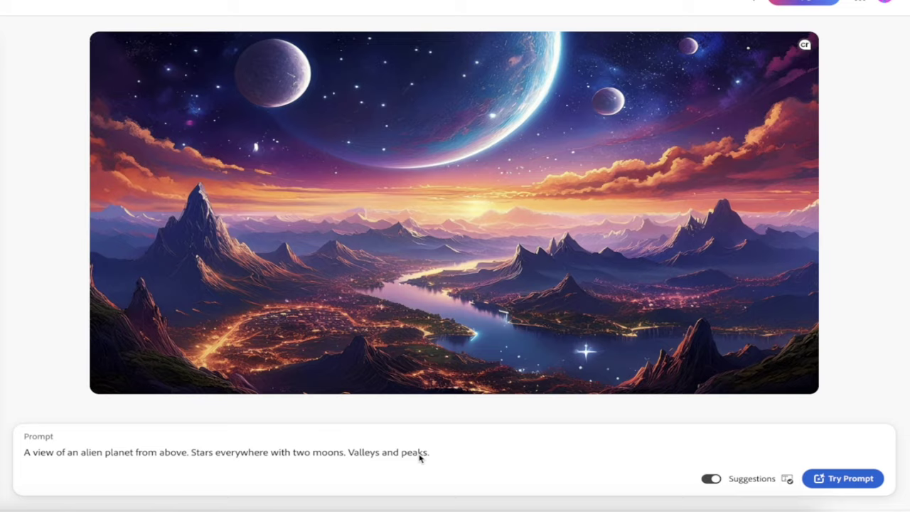
{"action": "left_click_drag", "start_coordinate": [438, 459], "coordinate": [24, 453]}
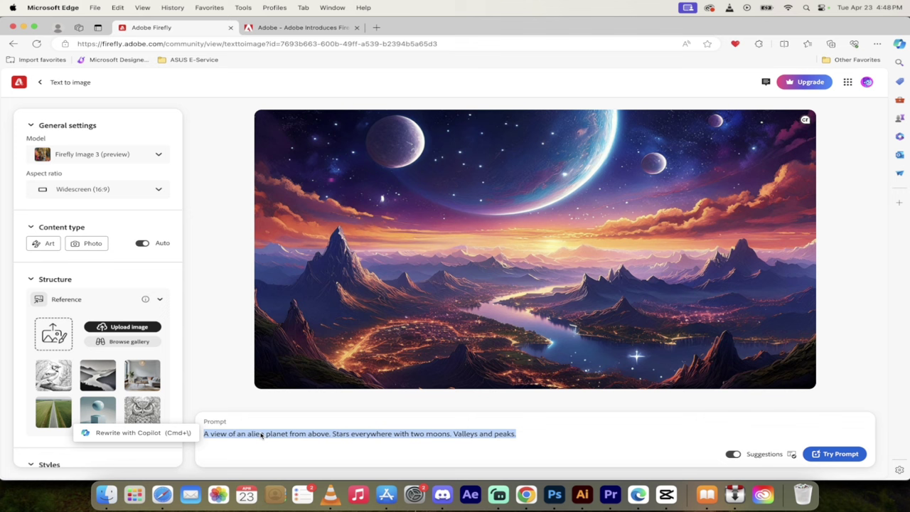
Step: Type the prompt 'A bulldog reading a book on a beach with mountains and a blue sky and a'
{"action": "type", "text": "A bul"}
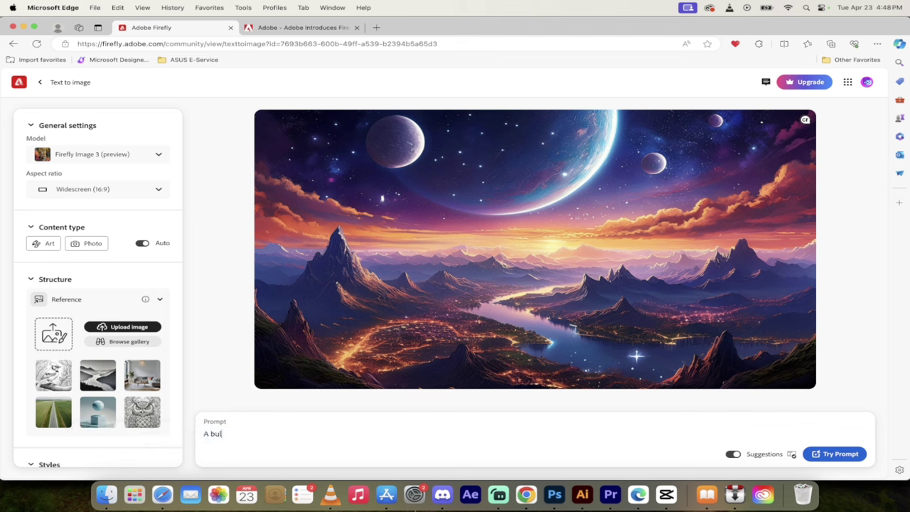
{"action": "key", "text": "BackSpace"}
{"action": "key", "text": "BackSpace"}
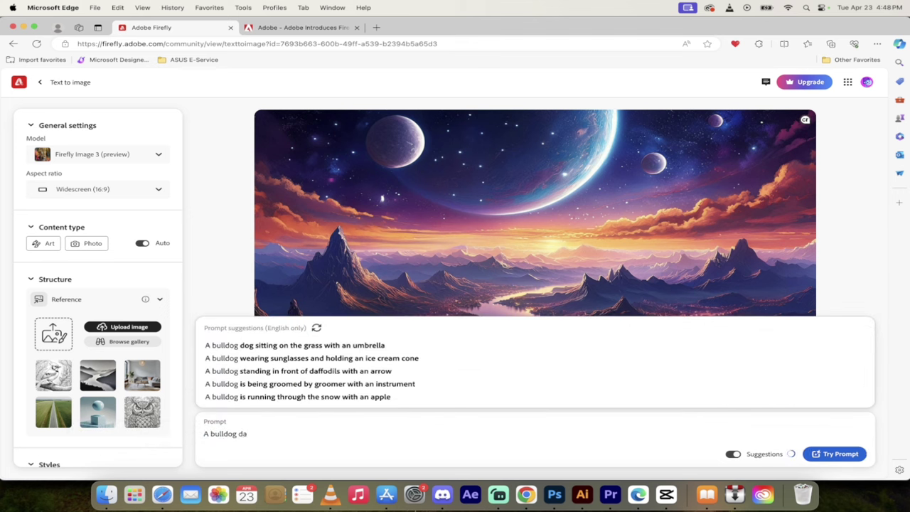
{"action": "type", "text": "readi"}
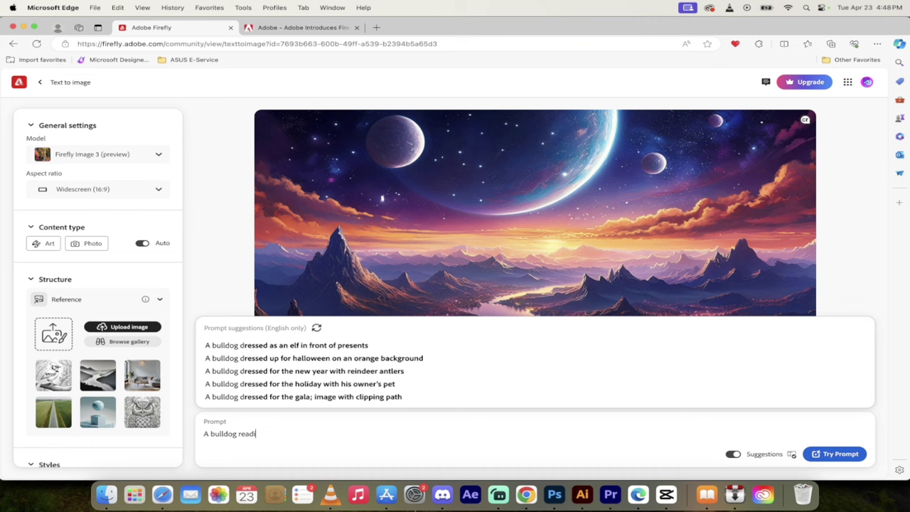
{"action": "type", "text": "ng a book on a beach with "}
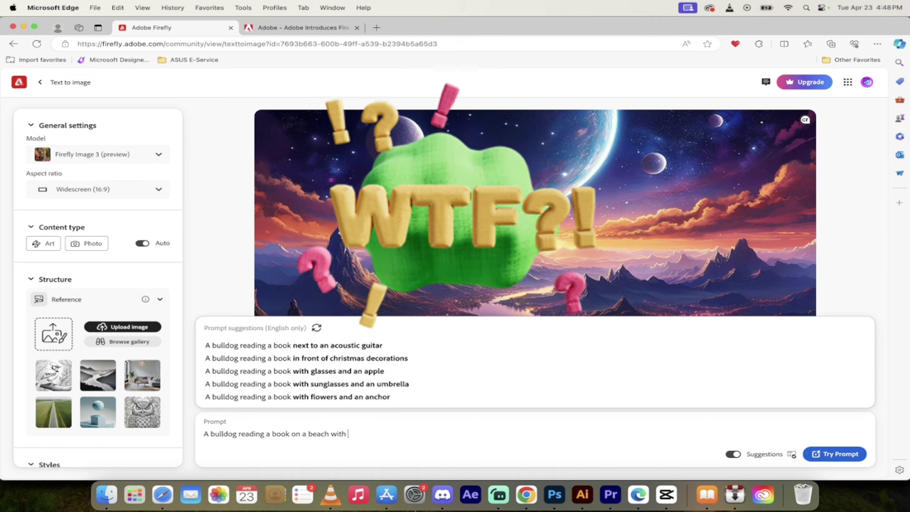
{"action": "type", "text": "mountains and "}
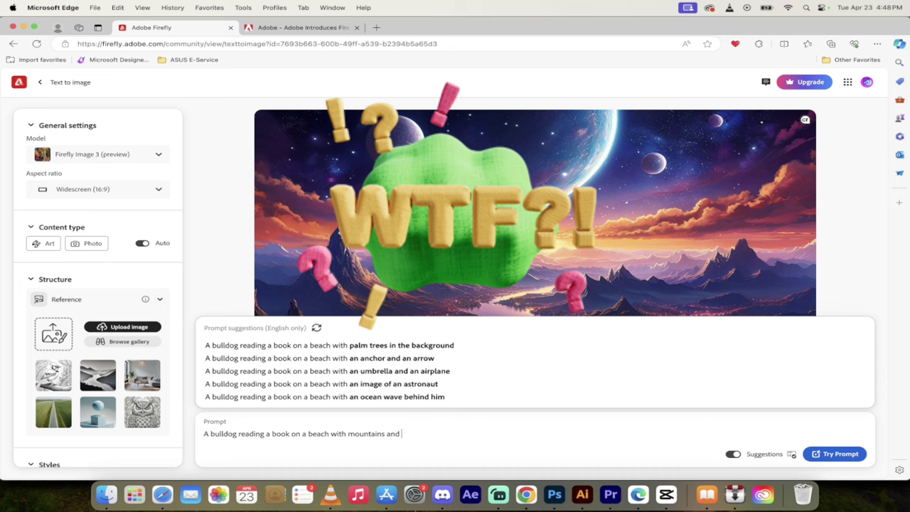
{"action": "type", "text": "a blue sky and "}
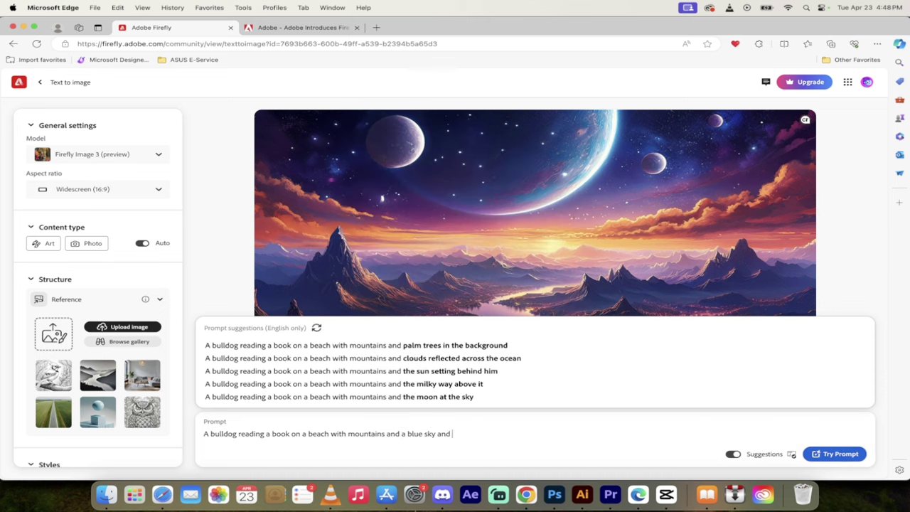
{"action": "type", "text": "a pizza"}
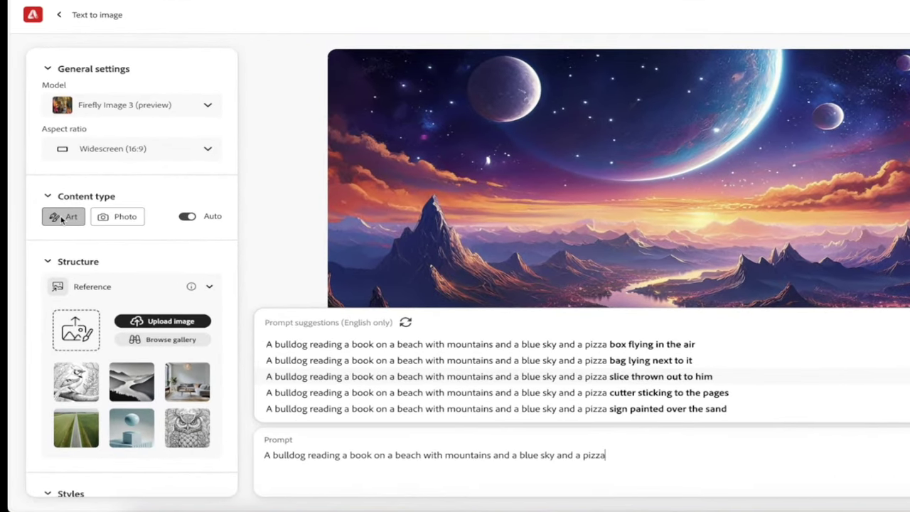
Step: Set Content type to Art with Auto off, after briefly trying Photo and Auto
{"action": "left_click", "coordinate": [61, 219]}
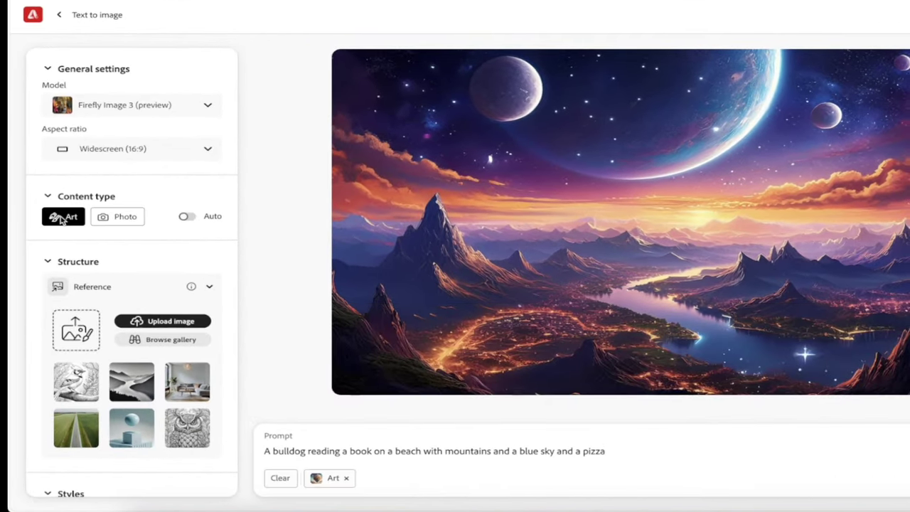
{"action": "left_click", "coordinate": [121, 219]}
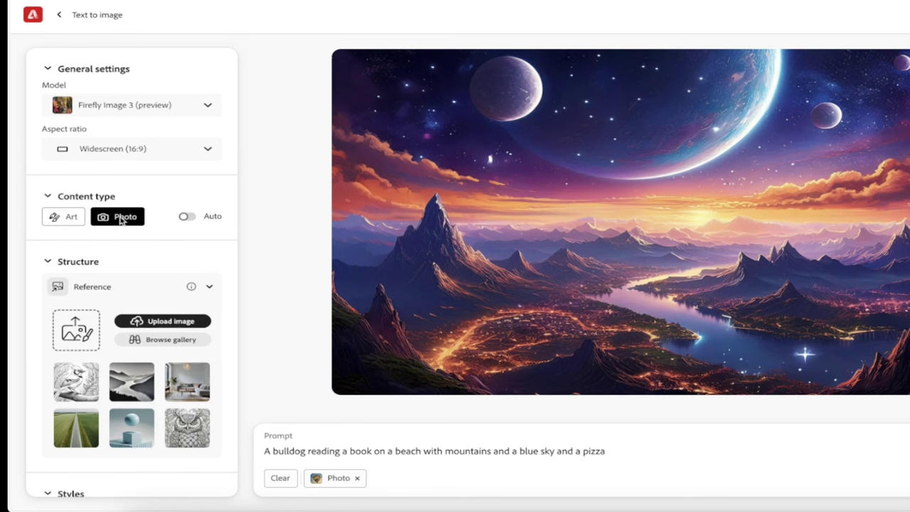
{"action": "left_click", "coordinate": [187, 217]}
{"action": "left_click", "coordinate": [187, 216]}
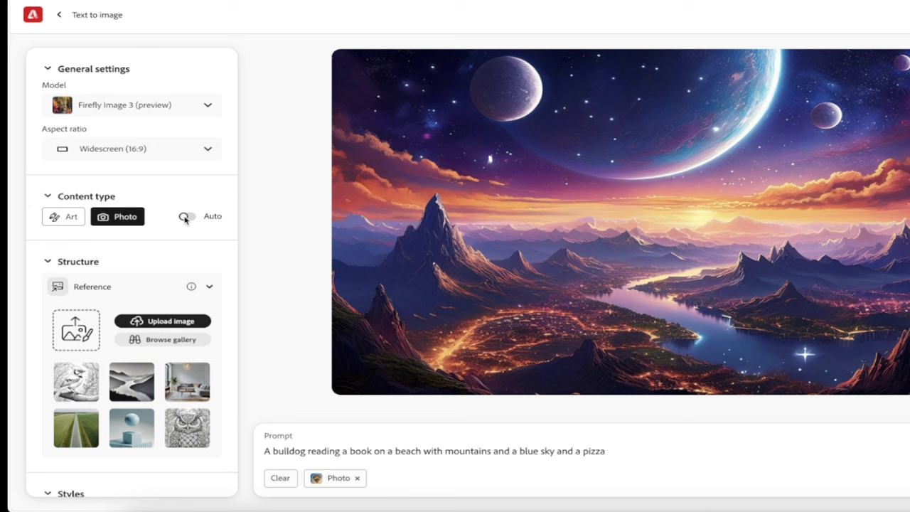
{"action": "left_click", "coordinate": [66, 222]}
{"action": "scroll", "coordinate": [37, 313], "scroll_direction": "down", "scroll_amount": 1}
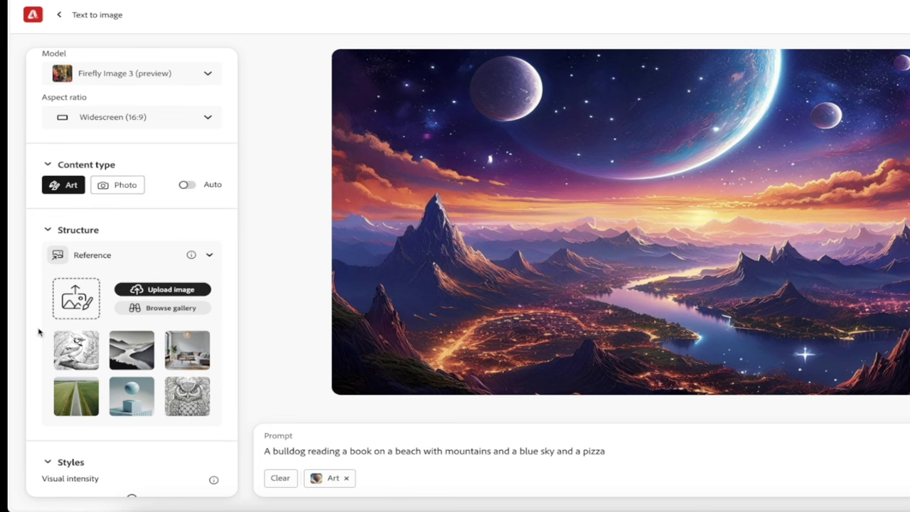
{"action": "scroll", "coordinate": [71, 306], "scroll_direction": "down", "scroll_amount": 1}
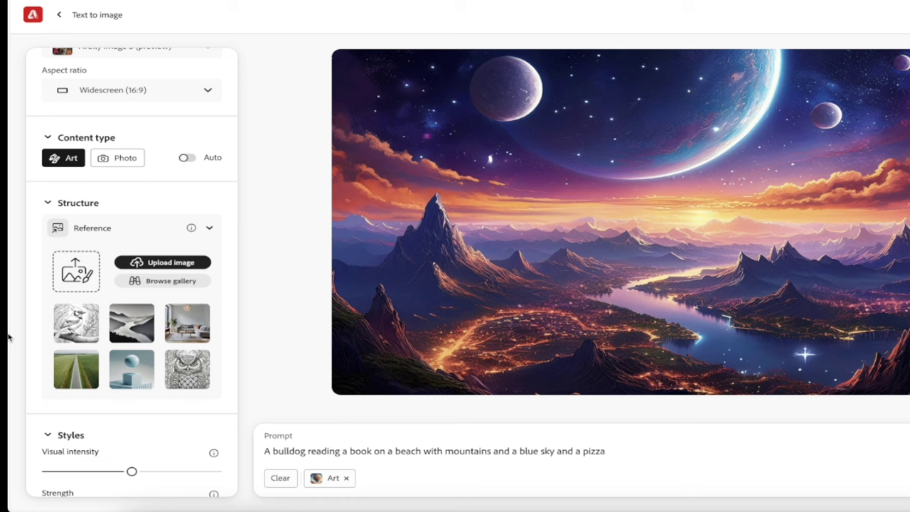
{"action": "scroll", "coordinate": [42, 342], "scroll_direction": "down", "scroll_amount": 1}
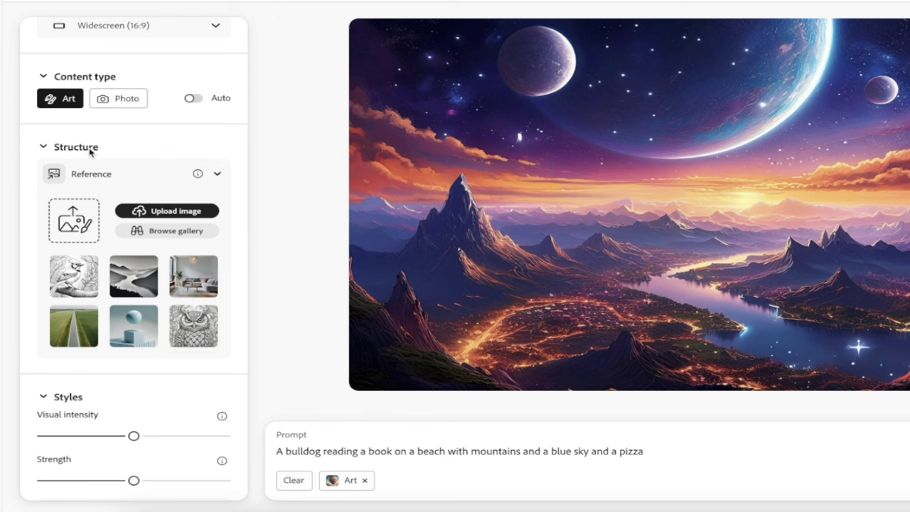
{"action": "scroll", "coordinate": [202, 281], "scroll_direction": "down", "scroll_amount": 2}
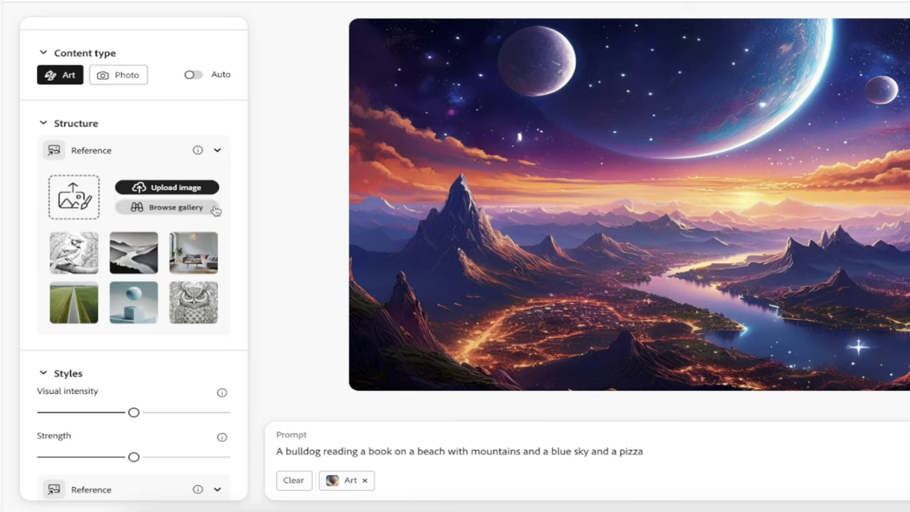
{"action": "scroll", "coordinate": [207, 256], "scroll_direction": "down", "scroll_amount": 1}
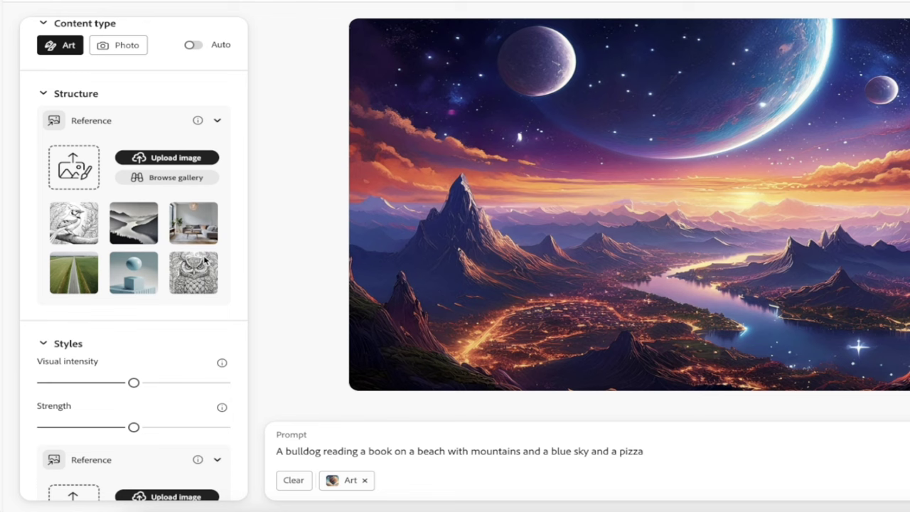
{"action": "scroll", "coordinate": [129, 266], "scroll_direction": "up", "scroll_amount": 1}
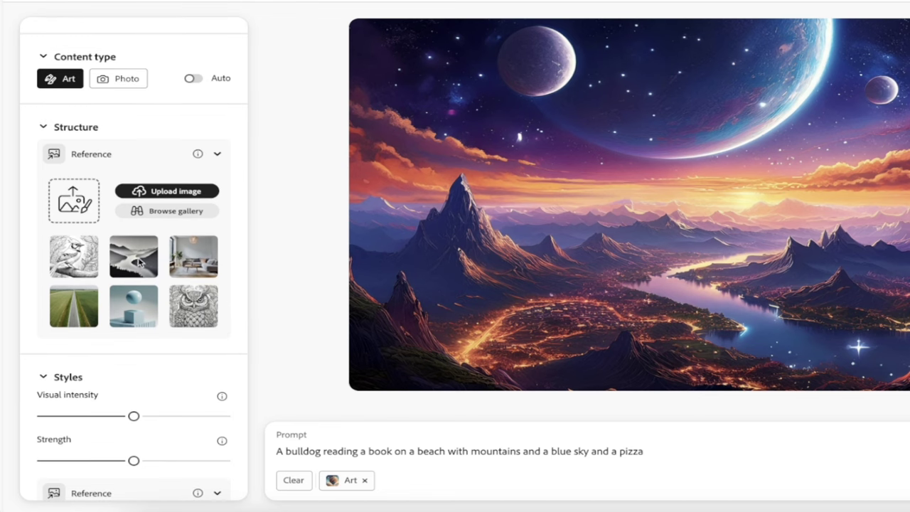
Step: Choose the cat photo from the Photography gallery as the structure reference
{"action": "left_click", "coordinate": [184, 214]}
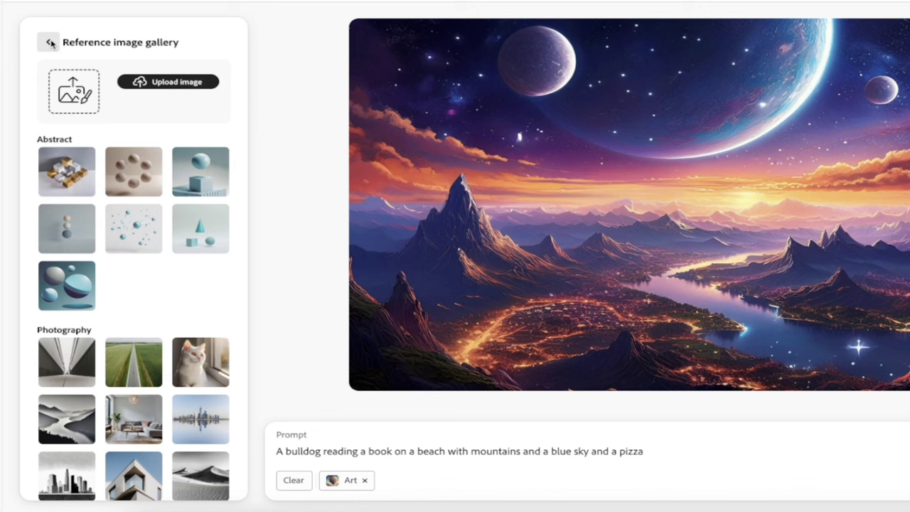
{"action": "scroll", "coordinate": [152, 360], "scroll_direction": "down", "scroll_amount": 3}
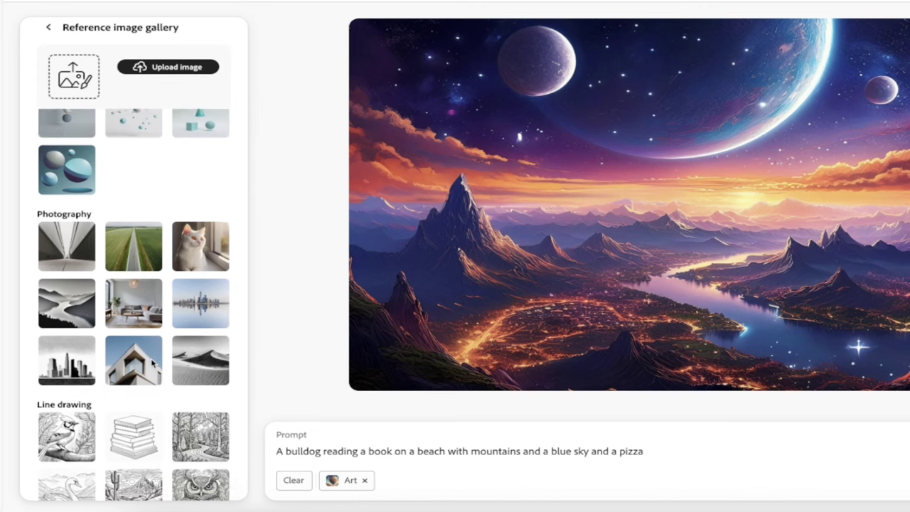
{"action": "left_click", "coordinate": [206, 225]}
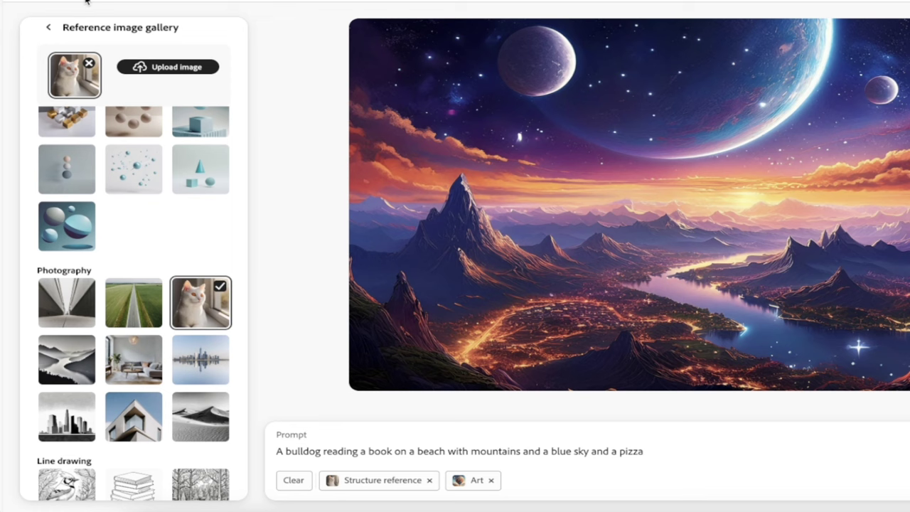
{"action": "left_click", "coordinate": [48, 28]}
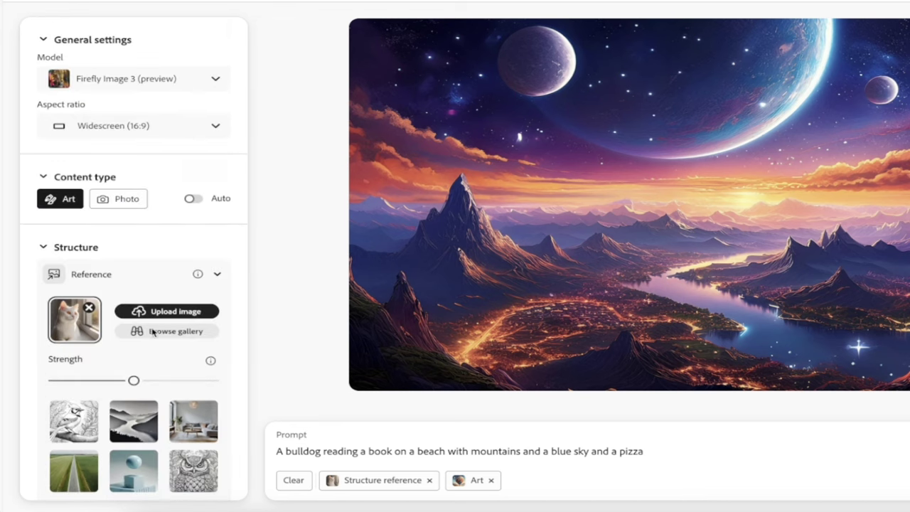
{"action": "scroll", "coordinate": [152, 342], "scroll_direction": "down", "scroll_amount": 3}
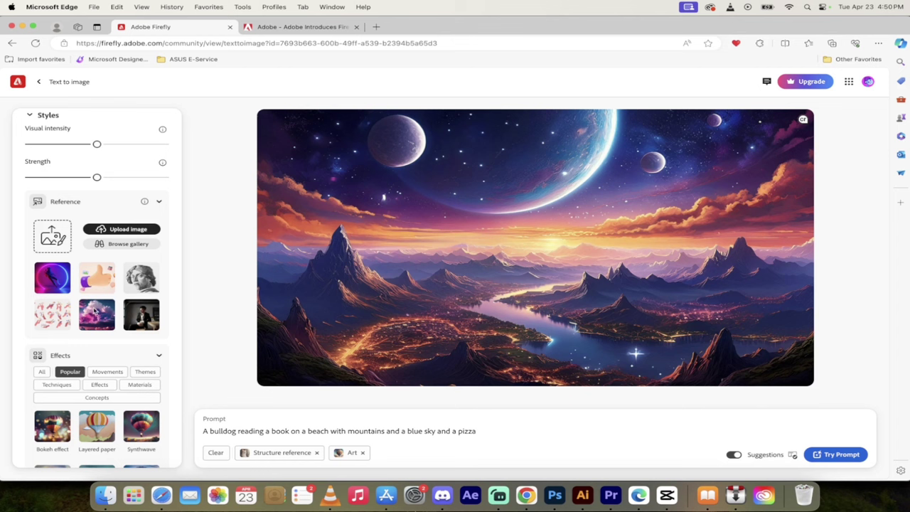
Step: Use the purple image as style reference and add Painting, Digital art and Hyper realistic effects
{"action": "left_click", "coordinate": [52, 279]}
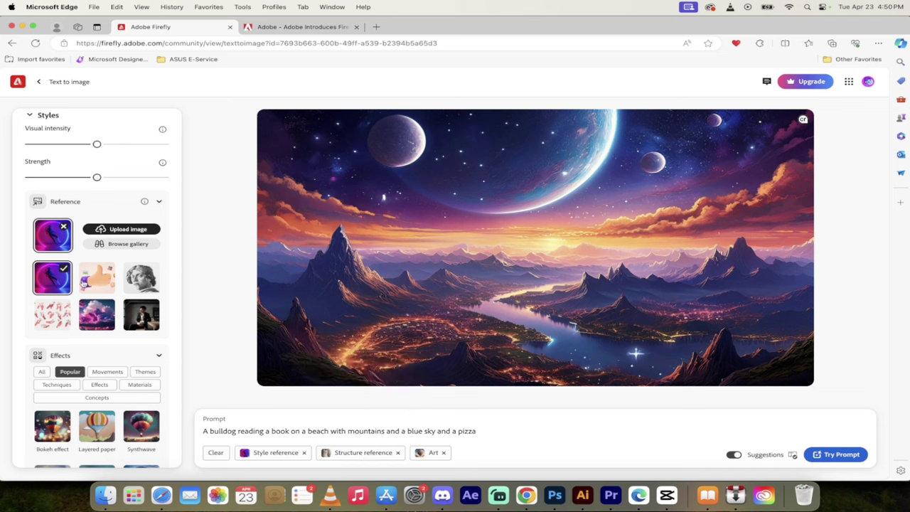
{"action": "scroll", "coordinate": [72, 323], "scroll_direction": "down", "scroll_amount": 2}
{"action": "scroll", "coordinate": [73, 323], "scroll_direction": "down", "scroll_amount": 2}
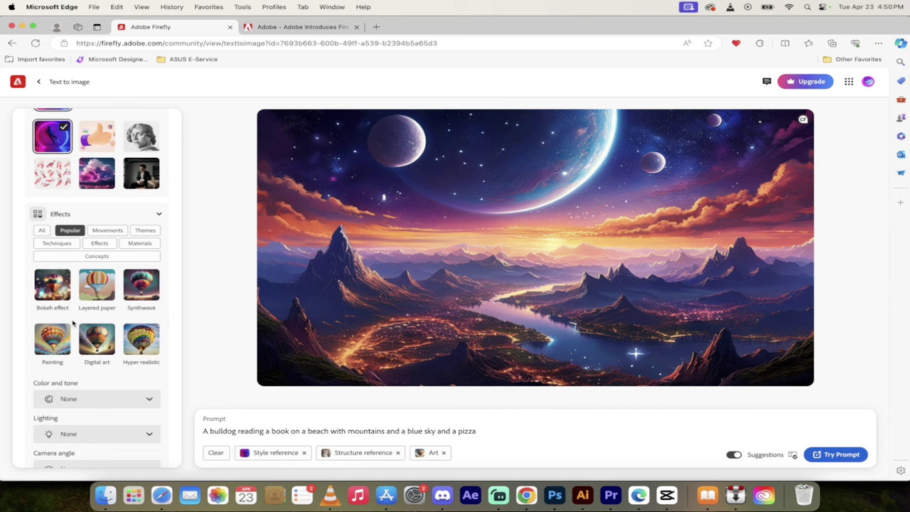
{"action": "scroll", "coordinate": [92, 281], "scroll_direction": "down", "scroll_amount": 1}
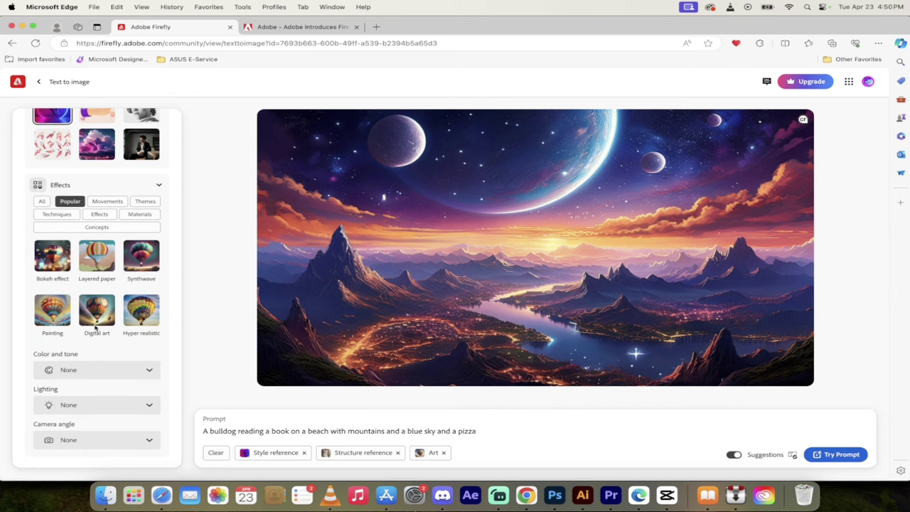
{"action": "left_click", "coordinate": [50, 312]}
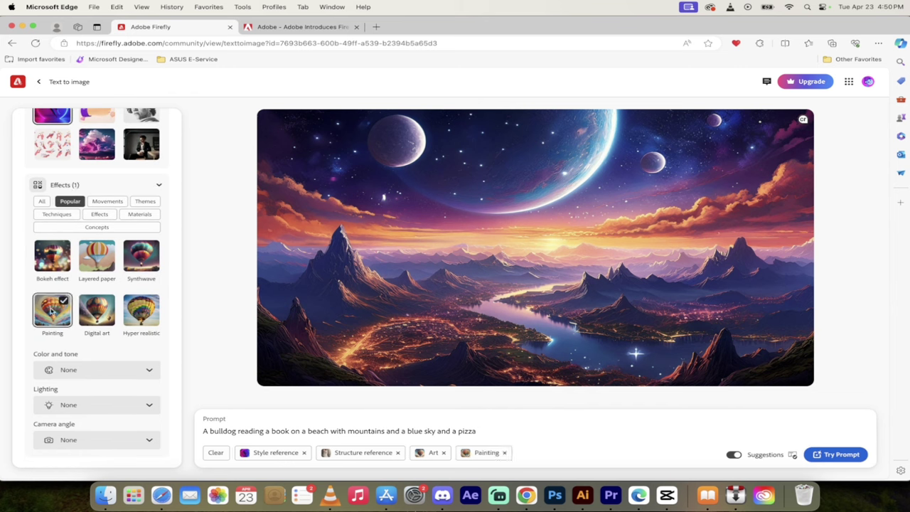
{"action": "left_click", "coordinate": [97, 318]}
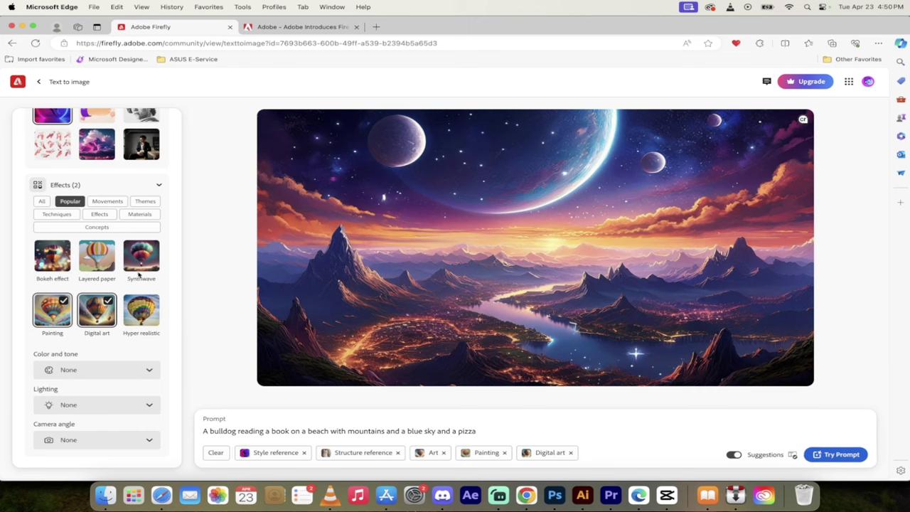
{"action": "left_click", "coordinate": [147, 310]}
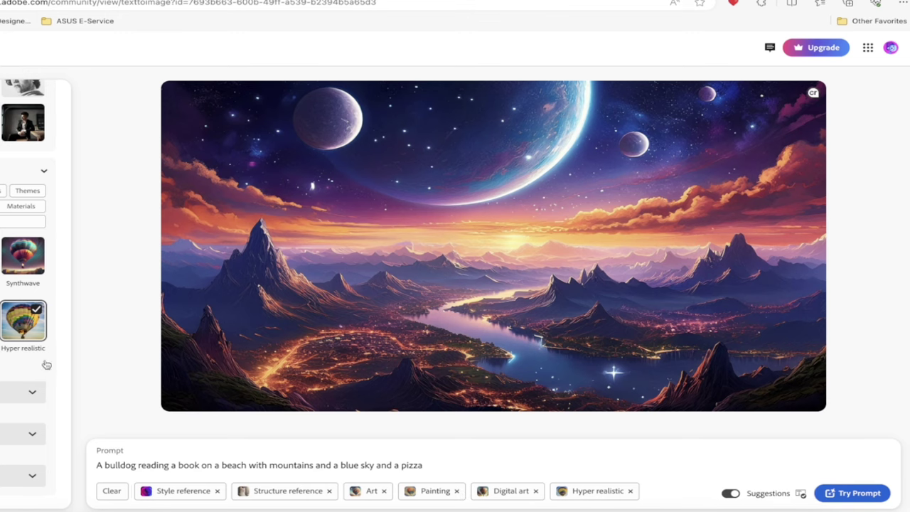
Step: Set Camera angle to Shot from above, leaving Color and tone and Lighting at None
{"action": "left_click", "coordinate": [29, 392]}
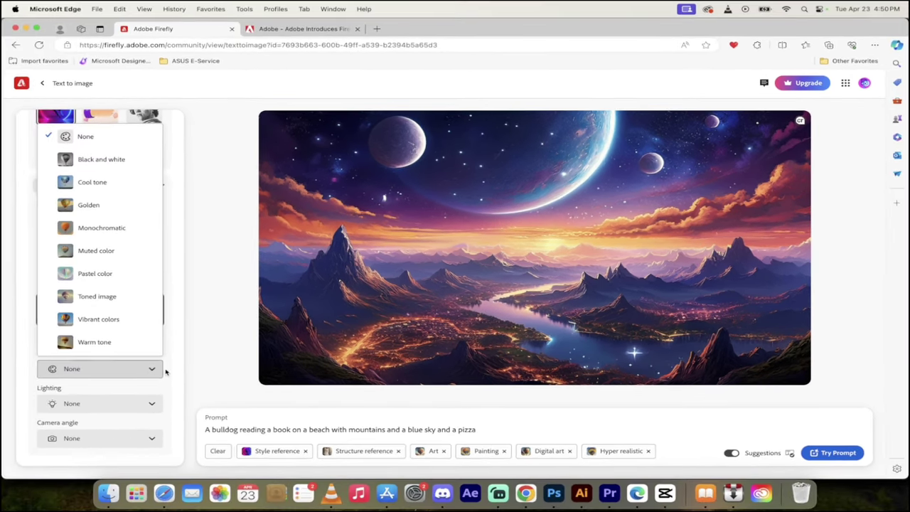
{"action": "left_click", "coordinate": [147, 379]}
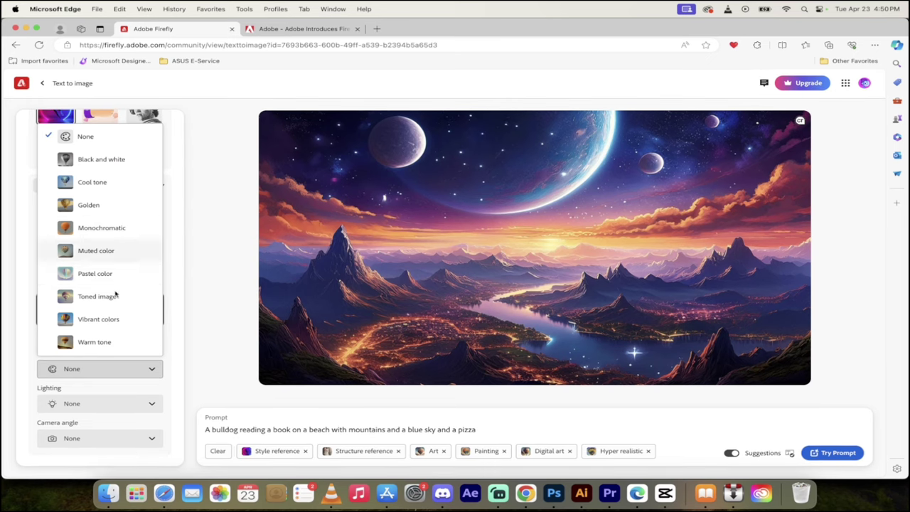
{"action": "left_click", "coordinate": [132, 369]}
{"action": "left_click", "coordinate": [122, 404]}
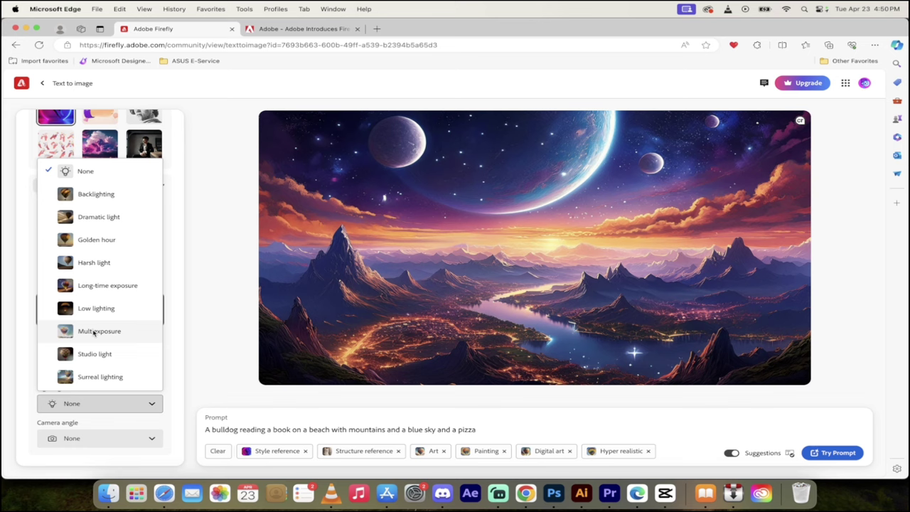
{"action": "left_click", "coordinate": [107, 411]}
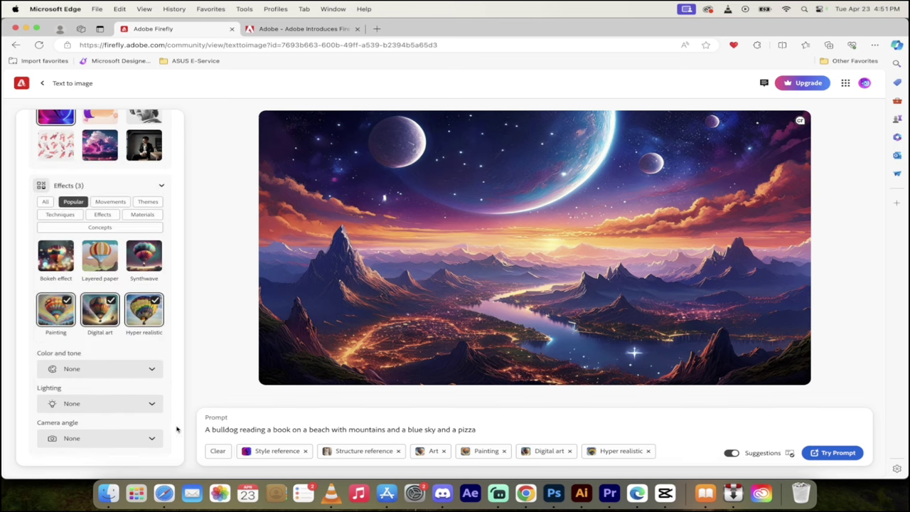
{"action": "left_click", "coordinate": [142, 440]}
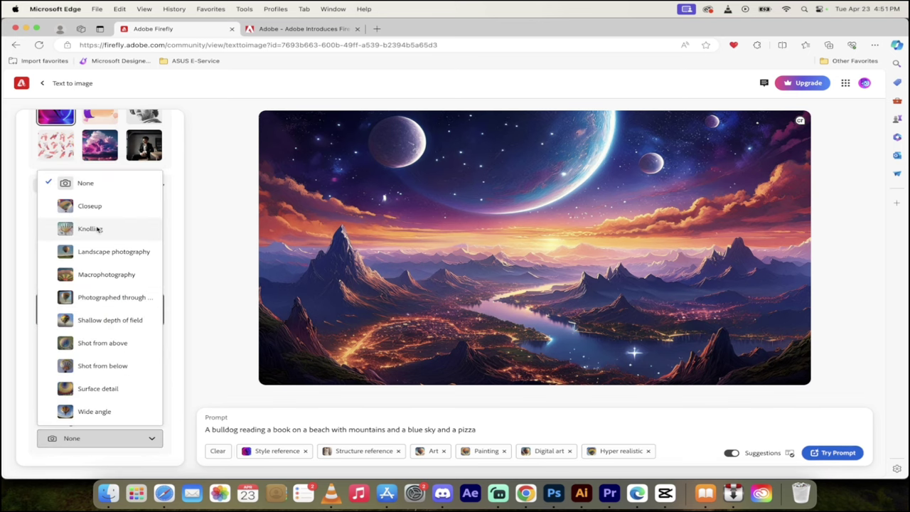
{"action": "left_click", "coordinate": [114, 344]}
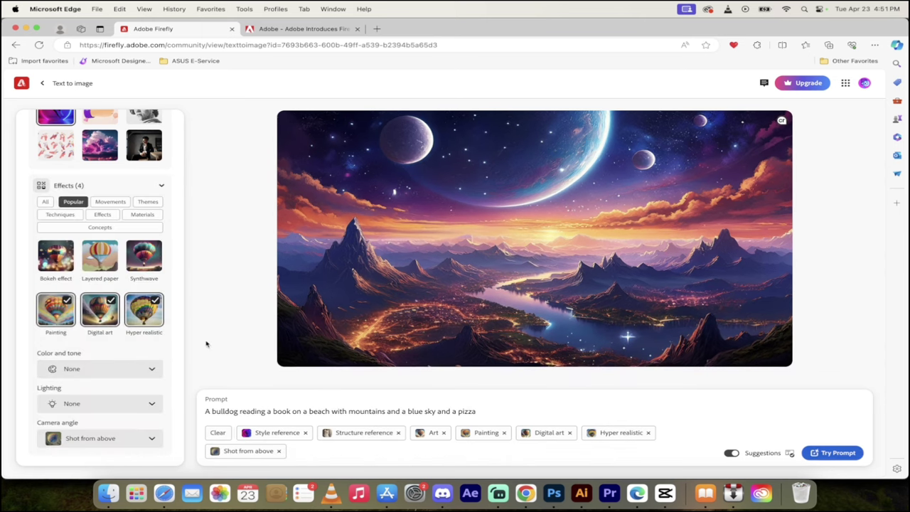
Step: Generate four bulldog beach images with Try Prompt and scroll through the results
{"action": "scroll", "coordinate": [179, 356], "scroll_direction": "up", "scroll_amount": 5}
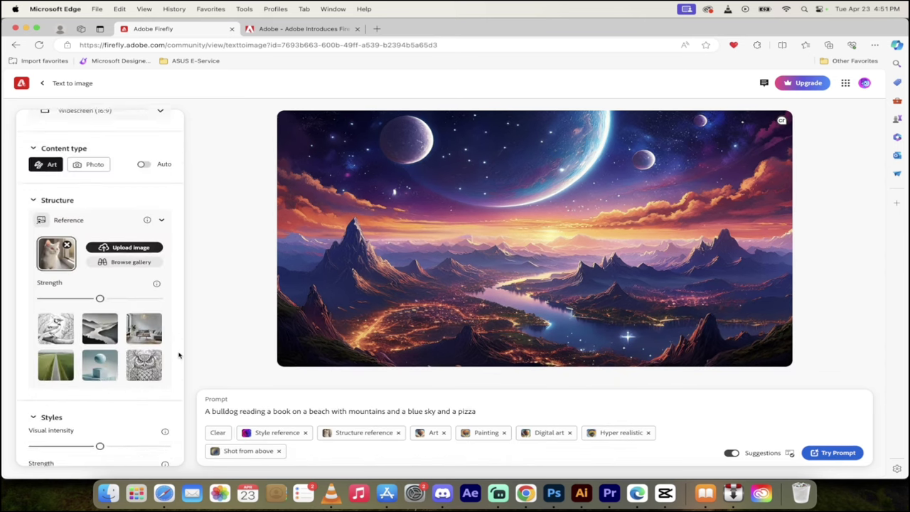
{"action": "scroll", "coordinate": [178, 356], "scroll_direction": "up", "scroll_amount": 2}
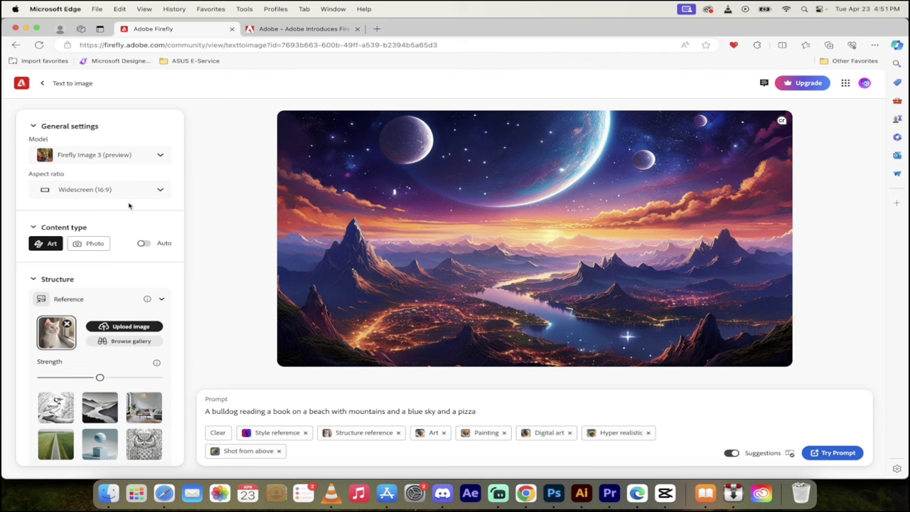
{"action": "left_click", "coordinate": [837, 456]}
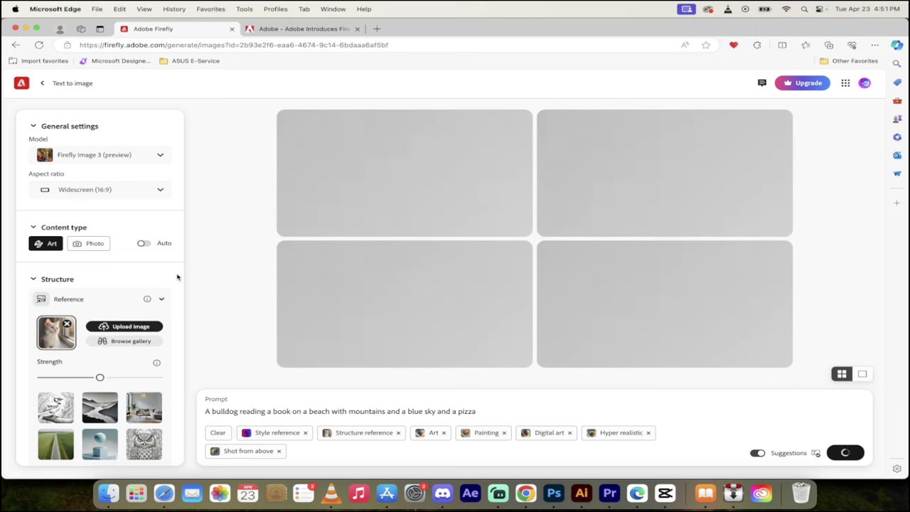
{"action": "scroll", "coordinate": [177, 277], "scroll_direction": "down", "scroll_amount": 5}
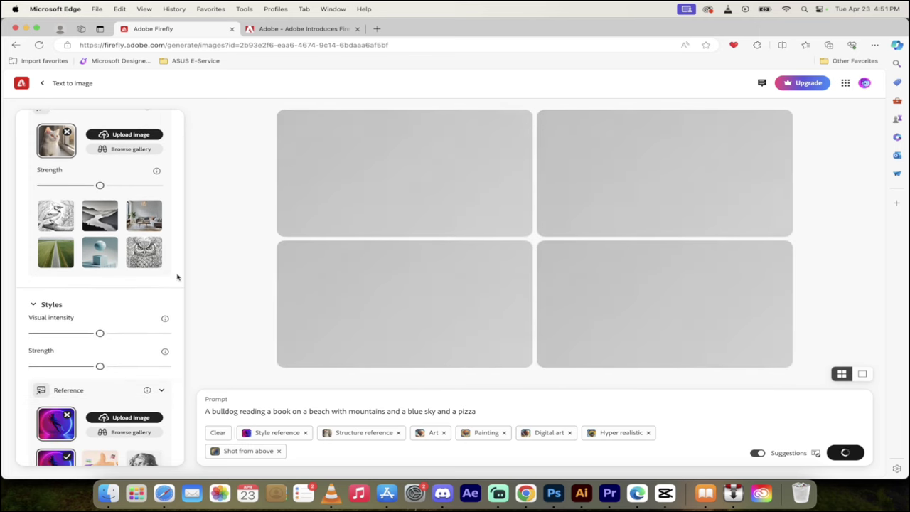
{"action": "scroll", "coordinate": [177, 276], "scroll_direction": "down", "scroll_amount": 1}
{"action": "scroll", "coordinate": [177, 277], "scroll_direction": "up", "scroll_amount": 5}
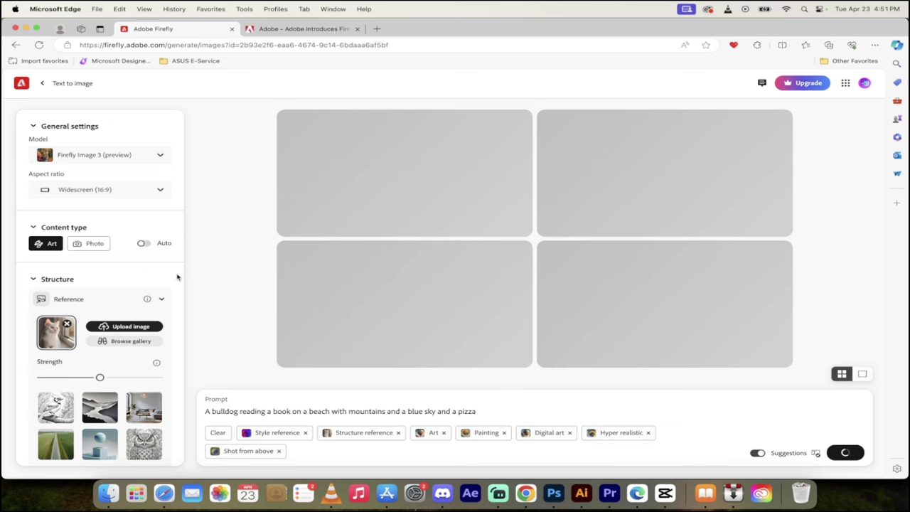
{"action": "scroll", "coordinate": [178, 277], "scroll_direction": "down", "scroll_amount": 1}
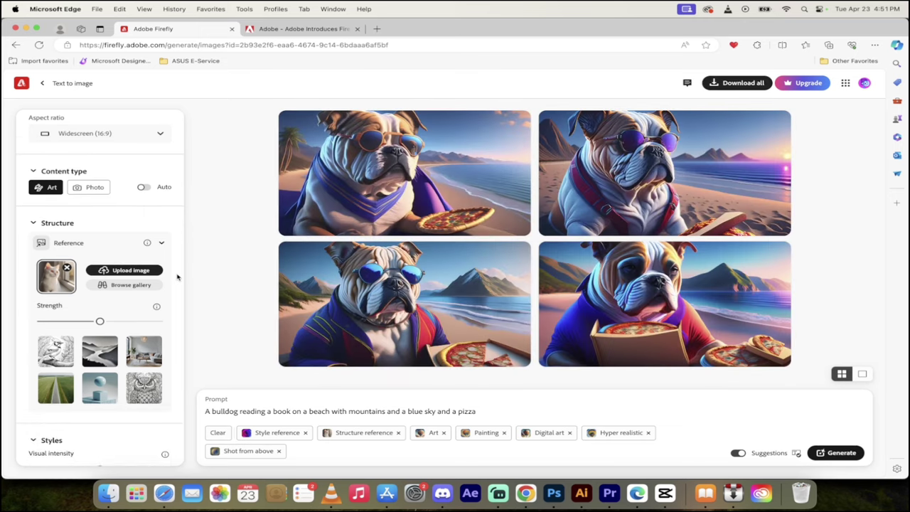
{"action": "mouse_move", "coordinate": [500, 268]}
{"action": "mouse_move", "coordinate": [257, 437]}
{"action": "mouse_move", "coordinate": [370, 436]}
{"action": "mouse_move", "coordinate": [432, 286]}
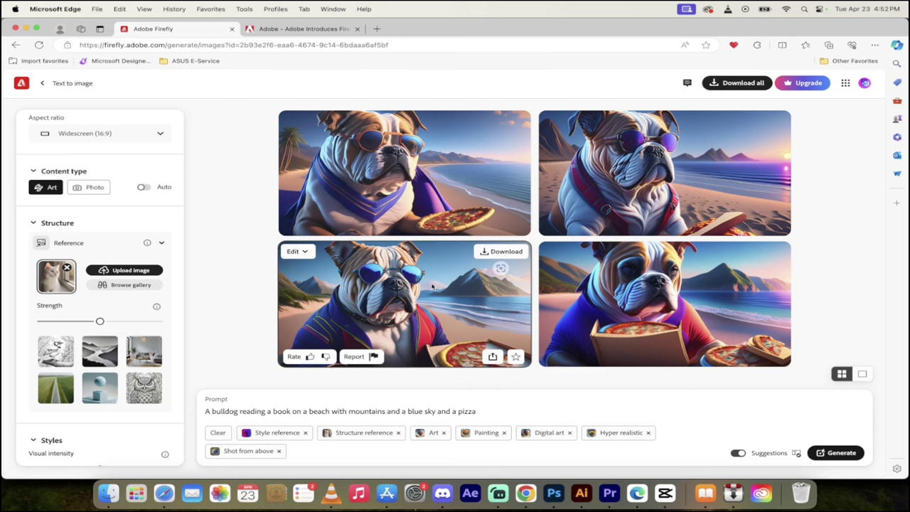
{"action": "mouse_move", "coordinate": [563, 273]}
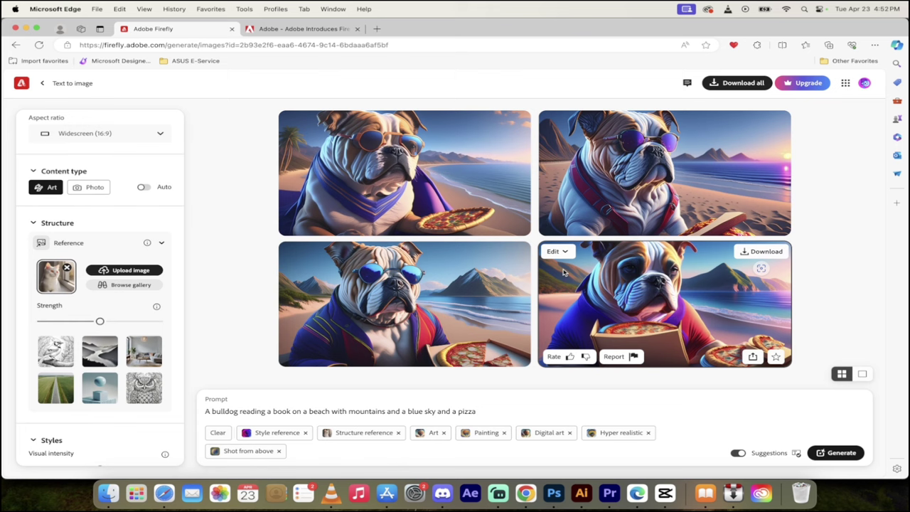
Step: Download the lower-right bulldog image as a JPG, dismissing the Adobe Express suggestions
{"action": "left_click", "coordinate": [747, 254]}
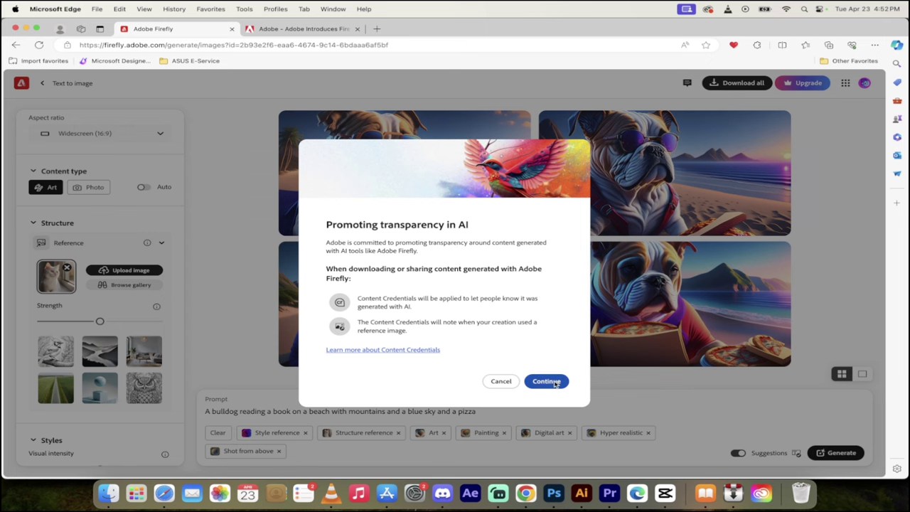
{"action": "left_click", "coordinate": [556, 383]}
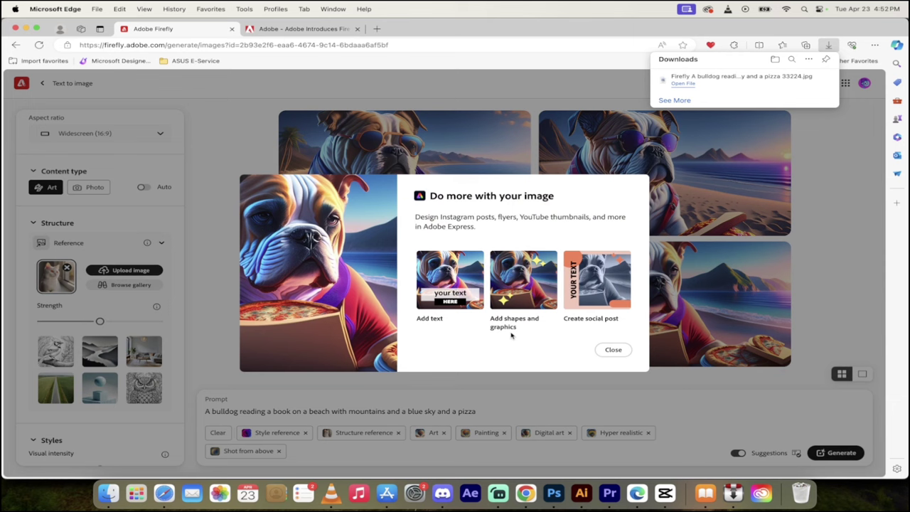
{"action": "left_click", "coordinate": [612, 350]}
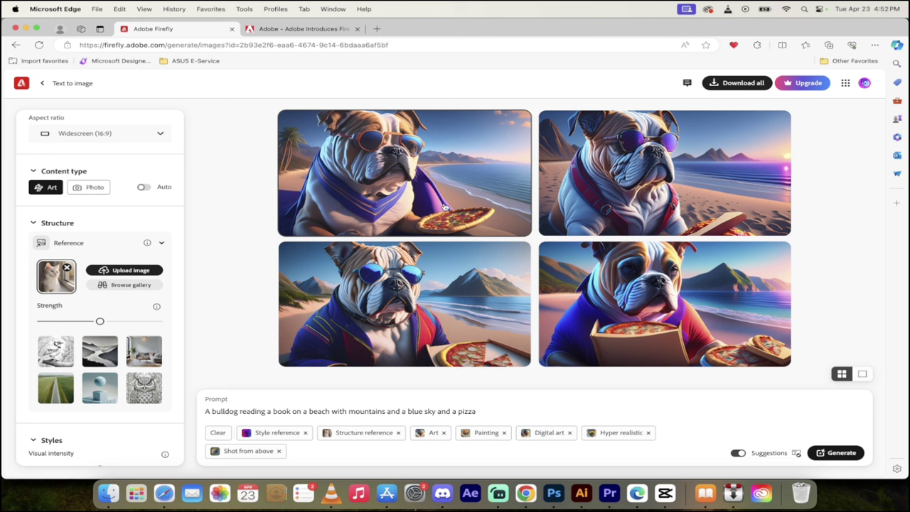
Step: Open the downloaded 'pizza 33224.jpg' from Edge's Downloads in Preview, then close it
{"action": "left_click", "coordinate": [874, 44]}
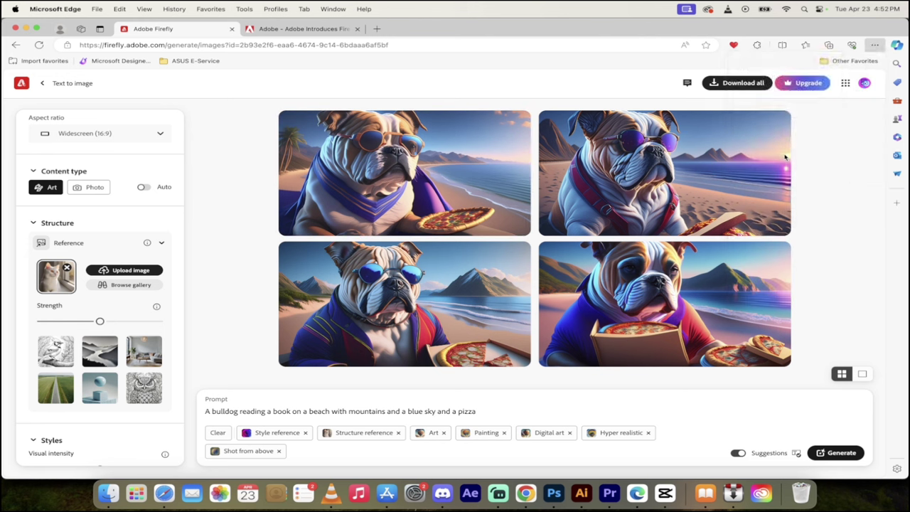
{"action": "left_click", "coordinate": [769, 119]}
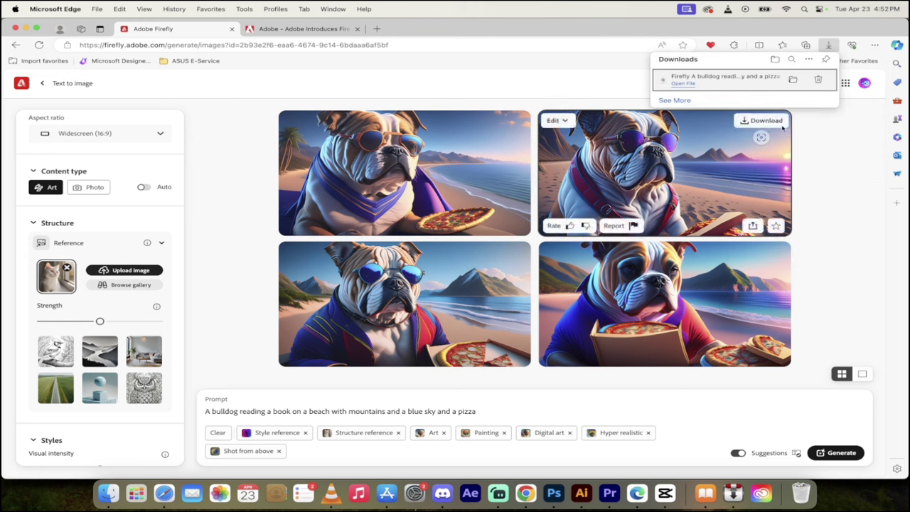
{"action": "left_click", "coordinate": [685, 84]}
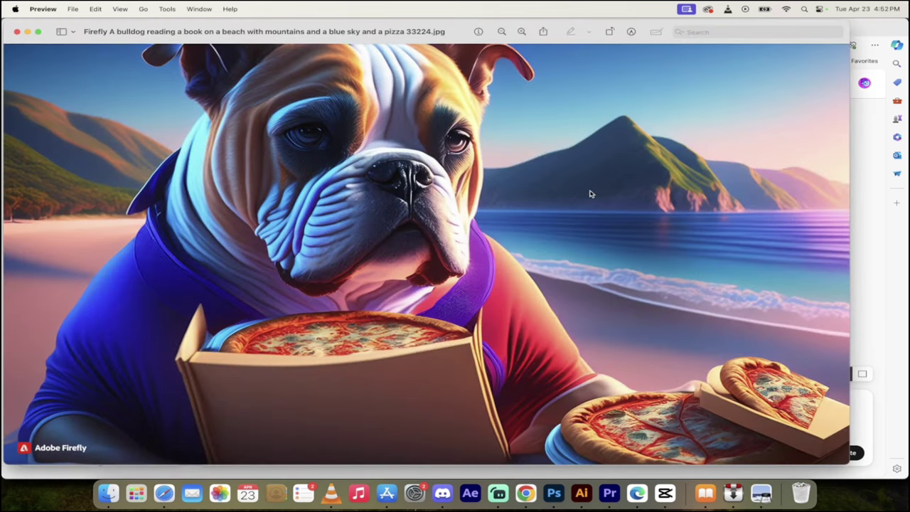
{"action": "left_click", "coordinate": [17, 32]}
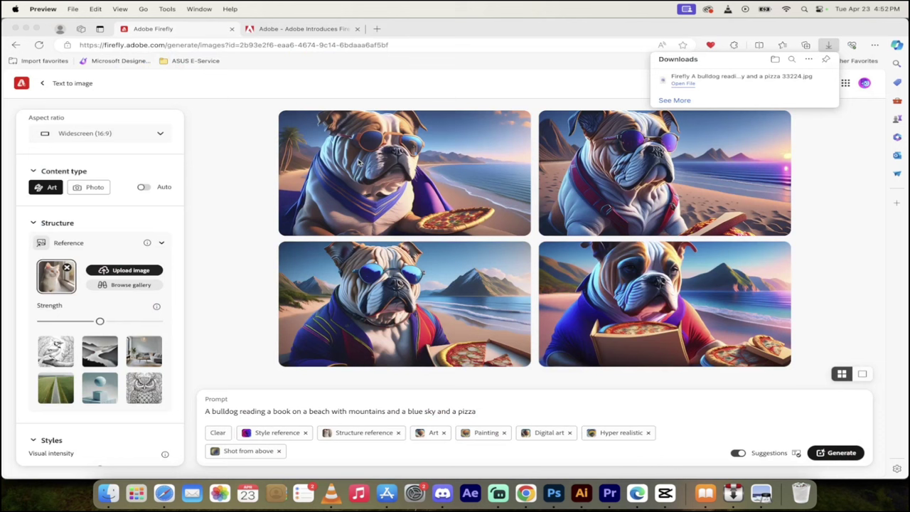